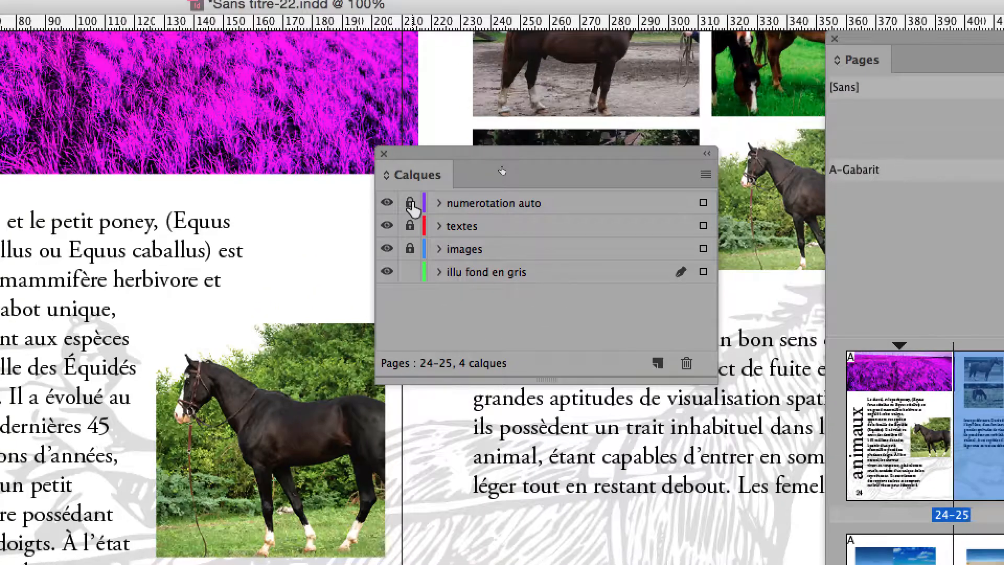
# Step: Lock the illu fond en gris layer, and unlock all four layers in one go
pyautogui.moveTo(410, 203)
pyautogui.mouseDown()
pyautogui.moveTo(411, 251)
pyautogui.moveTo(411, 174)
pyautogui.mouseUp()
pyautogui.click(411, 270)
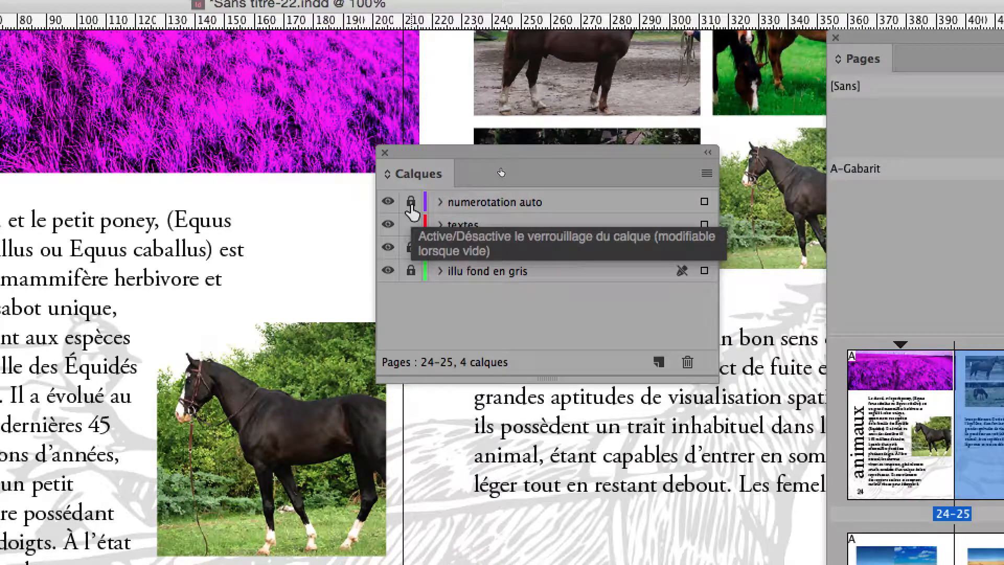
pyautogui.moveTo(411, 209); pyautogui.dragTo(411, 271)
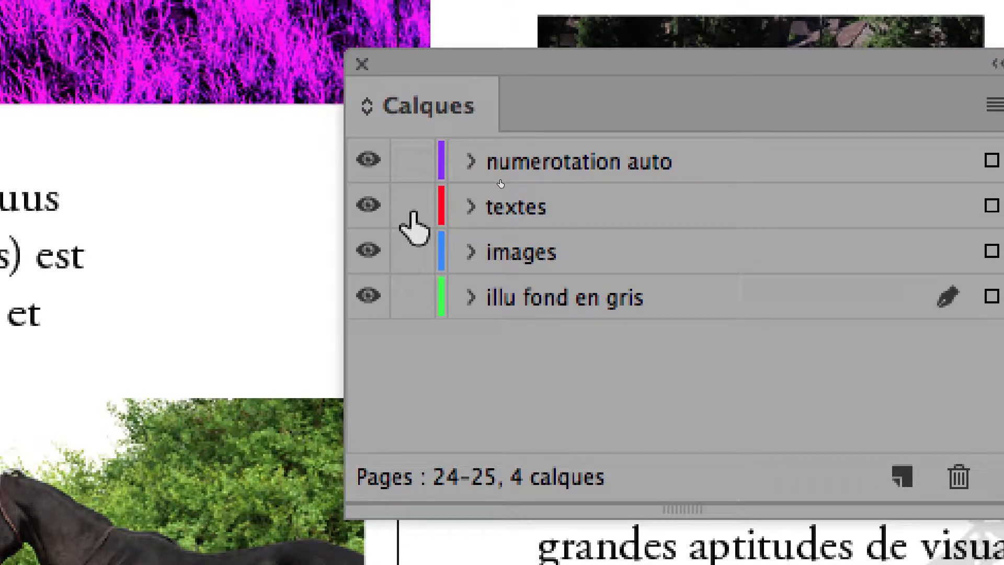
# Step: Lock every layer except textes so that only the textes layer can be edited
pyautogui.keyDown('alt'); pyautogui.click(413, 212); pyautogui.keyUp('alt')
pyautogui.keyDown('alt'); pyautogui.click(413, 212); pyautogui.keyUp('alt')
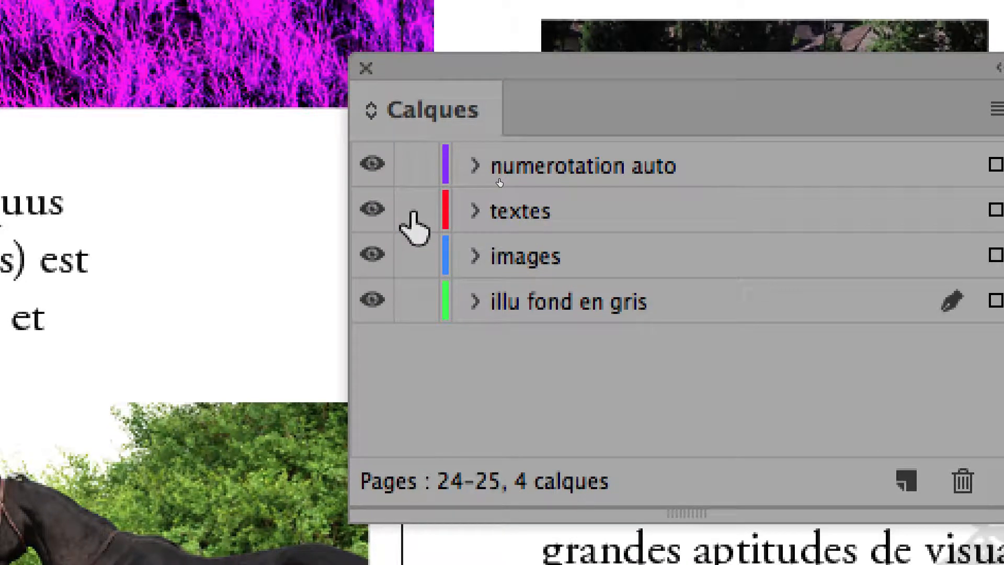
pyautogui.keyDown('alt'); pyautogui.click(413, 212); pyautogui.keyUp('alt')
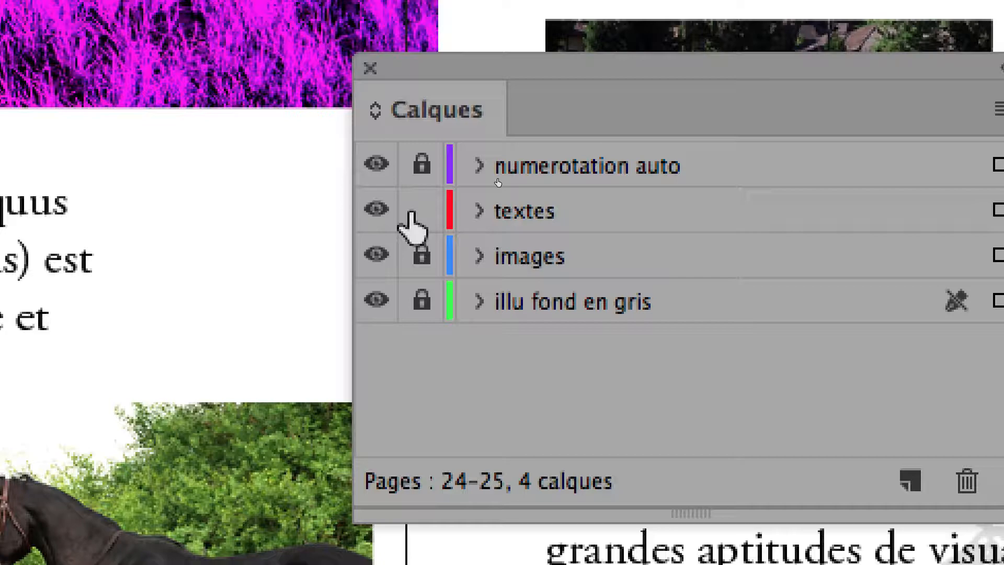
pyautogui.keyDown('alt'); pyautogui.click(412, 212); pyautogui.keyUp('alt')
pyautogui.keyDown('alt'); pyautogui.click(420, 212); pyautogui.keyUp('alt')
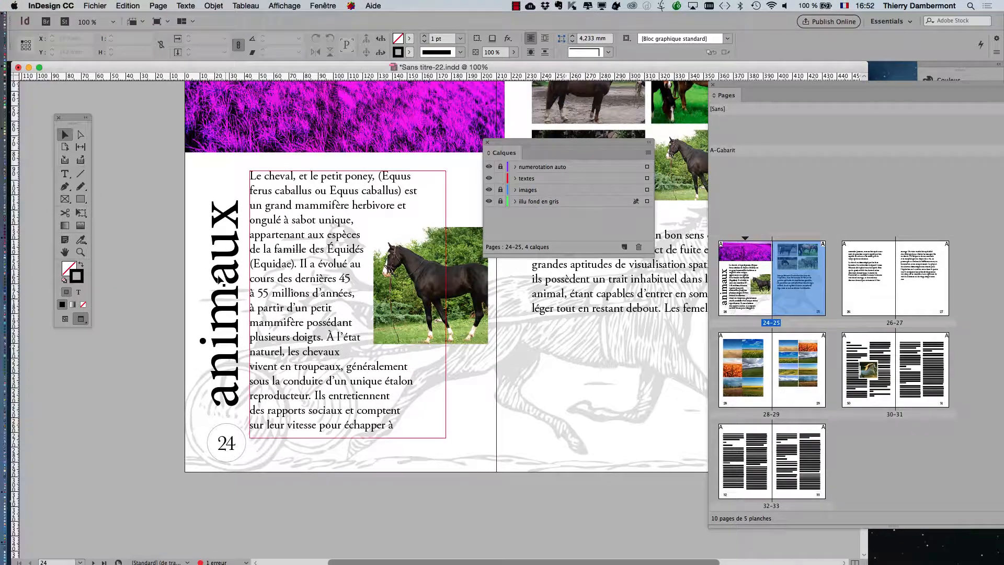
# Step: Select the vertical title "animaux" and rotate the view of spread 24-25 by 90° clockwise
pyautogui.click(217, 293)
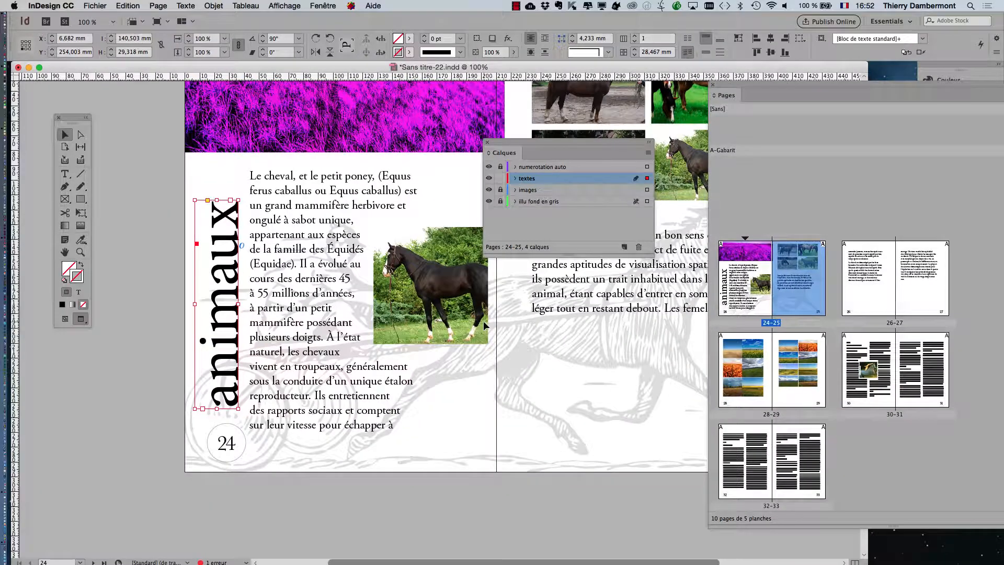
pyautogui.moveTo(747, 88); pyautogui.dragTo(498, 70)
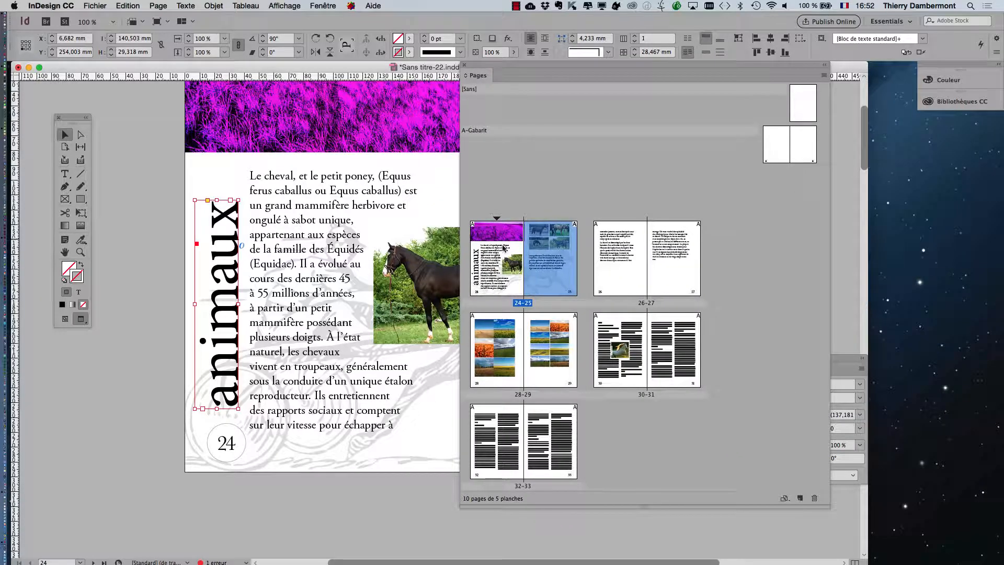
pyautogui.click(492, 264)
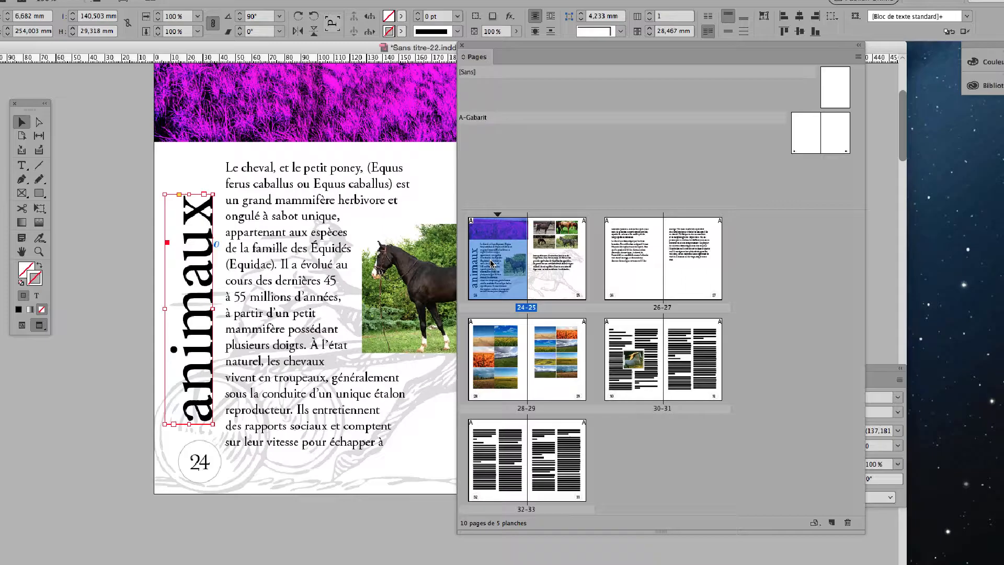
pyautogui.click(285, 5)
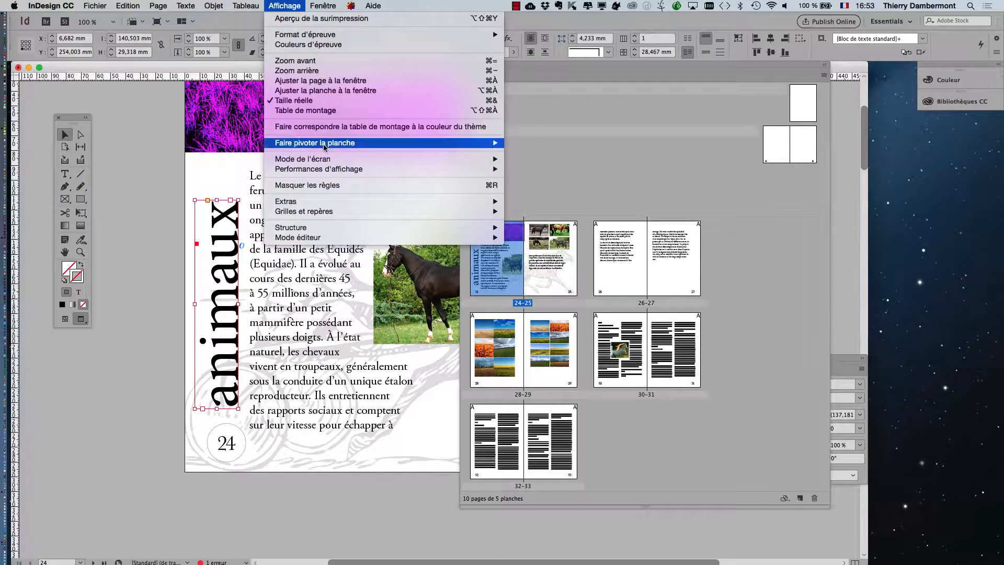
pyautogui.moveTo(329, 147)
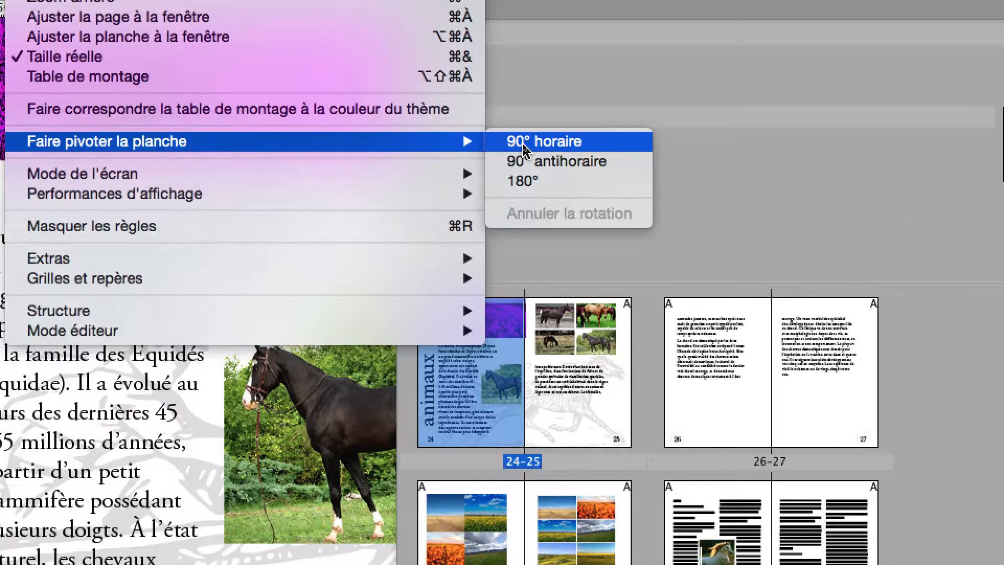
pyautogui.click(523, 146)
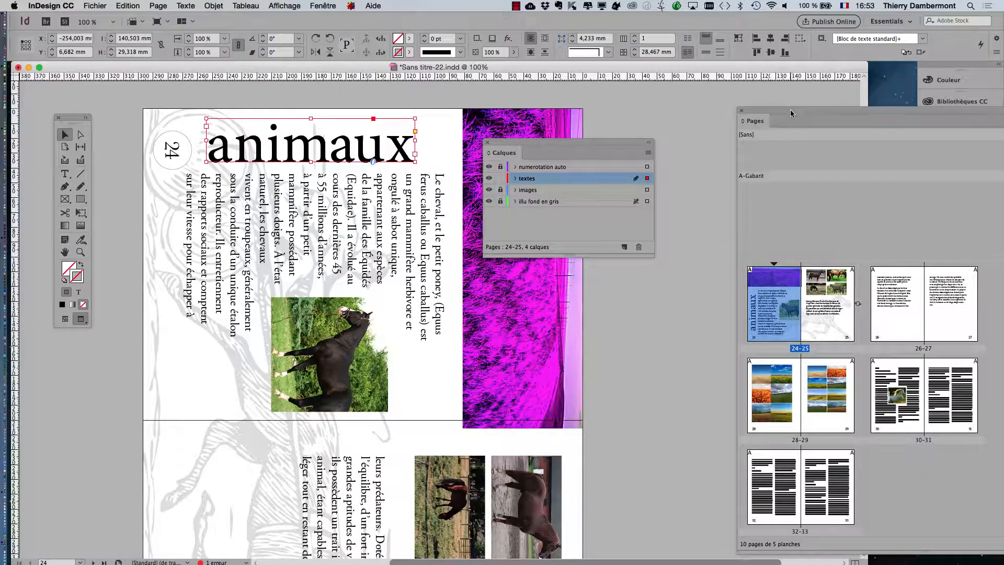
pyautogui.moveTo(789, 108); pyautogui.dragTo(731, 108)
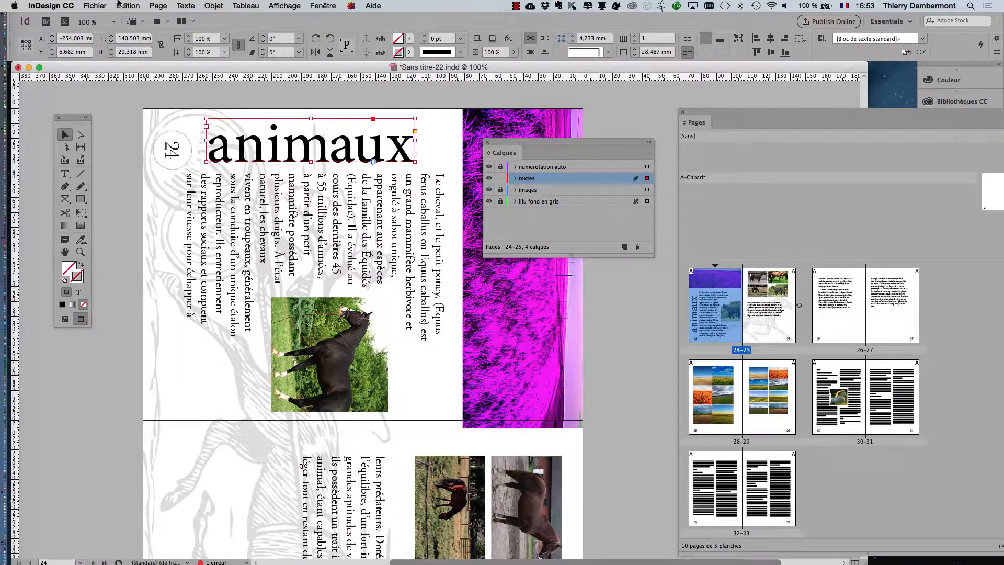
# Step: Undo the rotation of spread 24-25
pyautogui.click(128, 6)
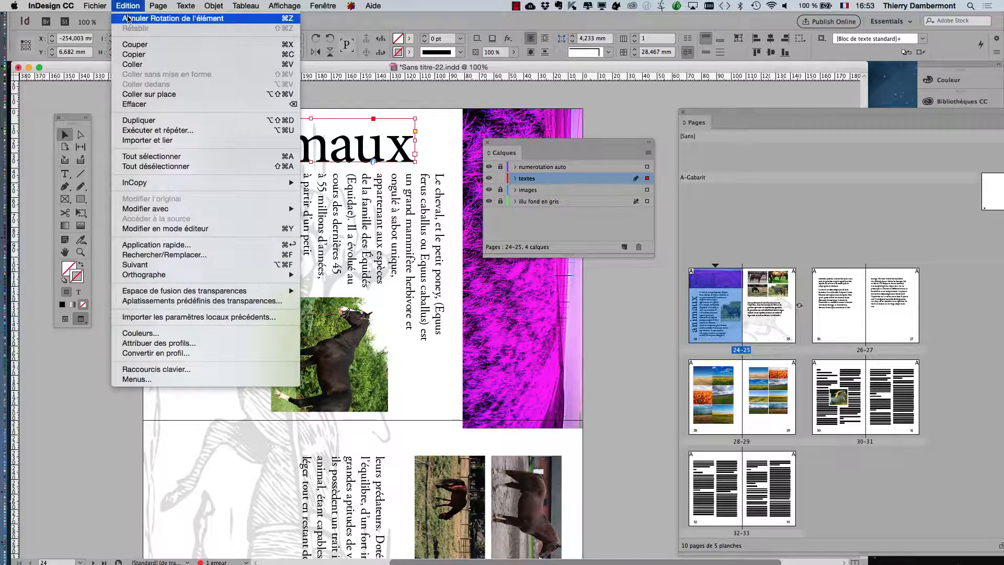
pyautogui.click(128, 19)
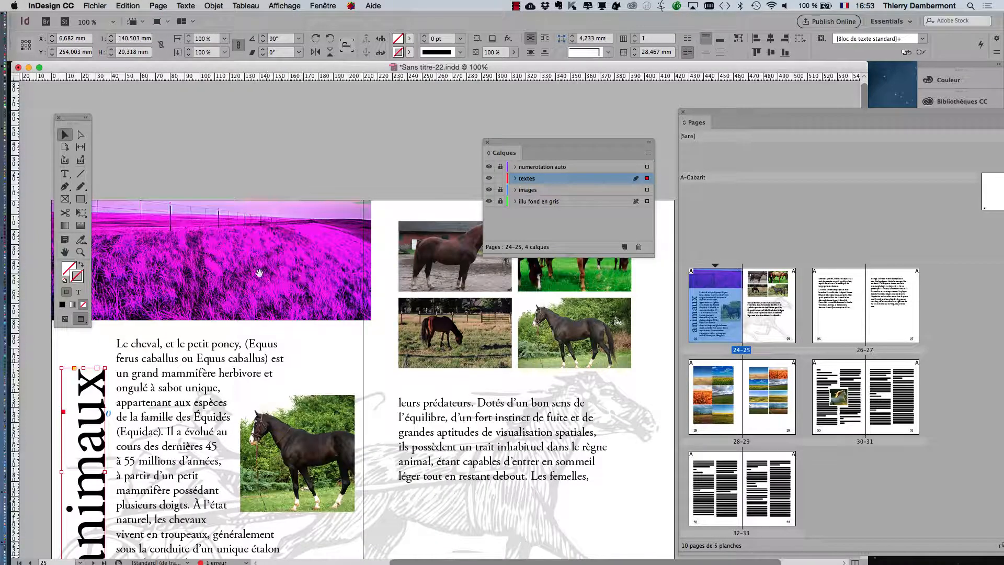
pyautogui.moveTo(259, 273); pyautogui.dragTo(379, 128)
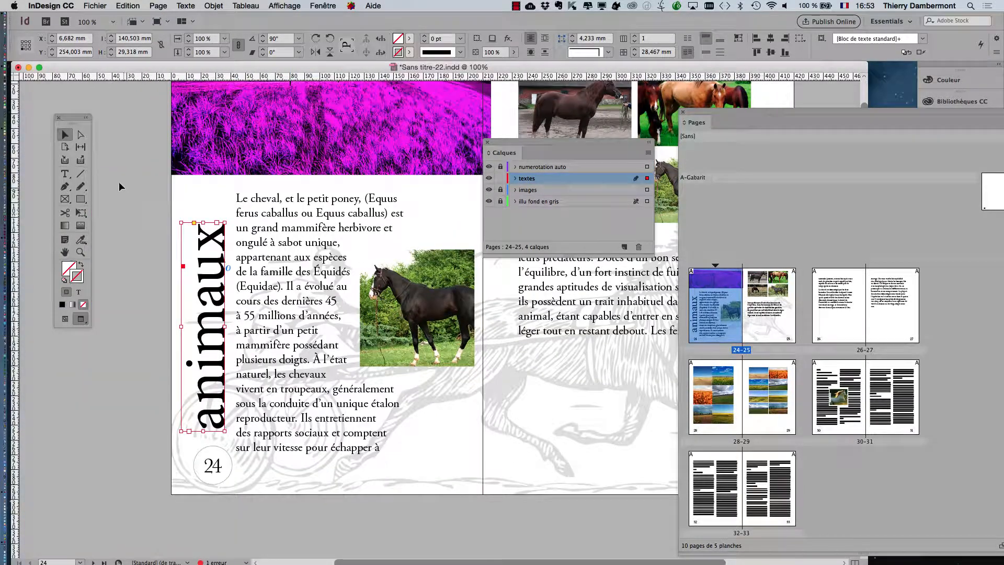
# Step: Open the vertical title "animaux" on page 24 in the story editor
pyautogui.click(141, 216)
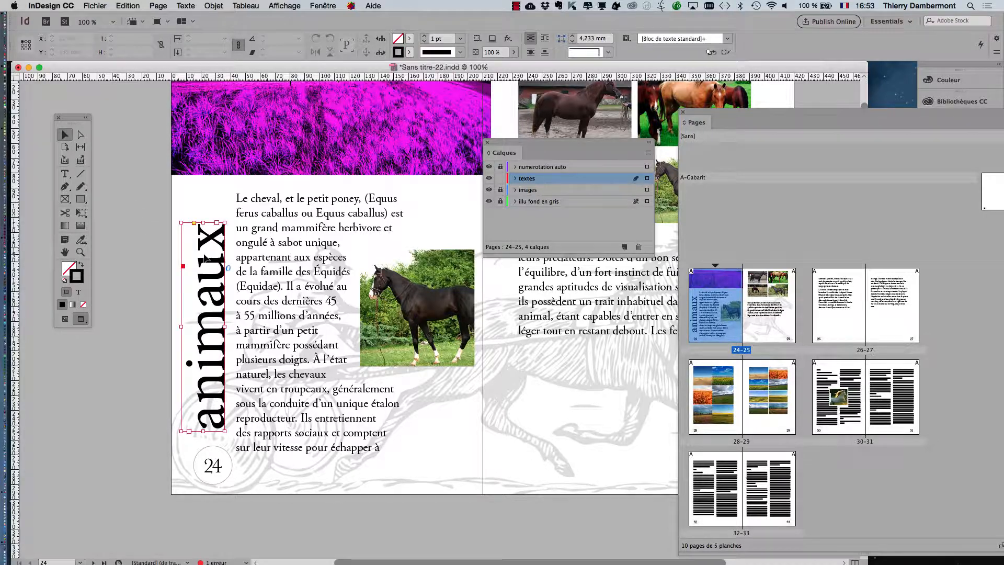
pyautogui.click(206, 259)
pyautogui.click(128, 6)
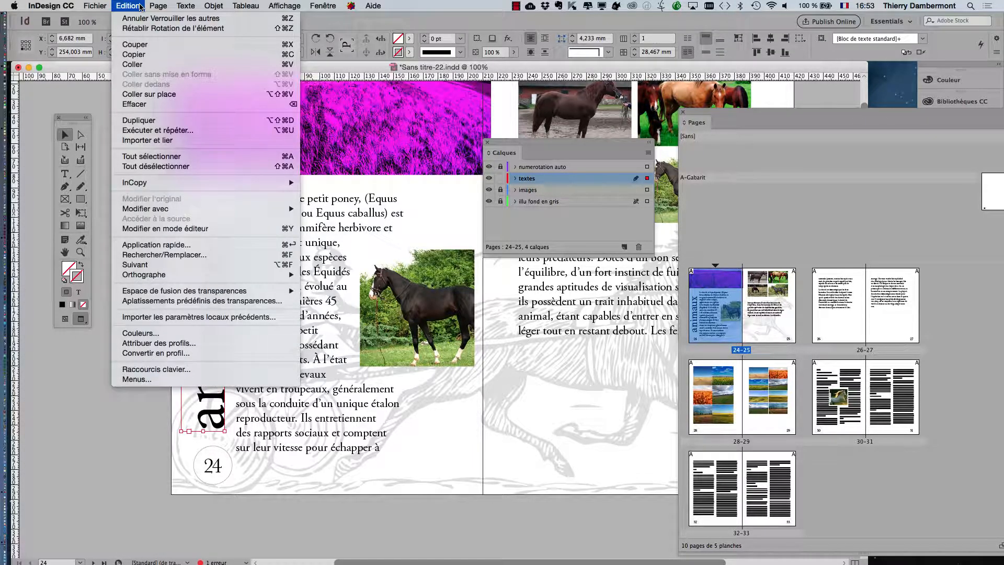
pyautogui.click(151, 167)
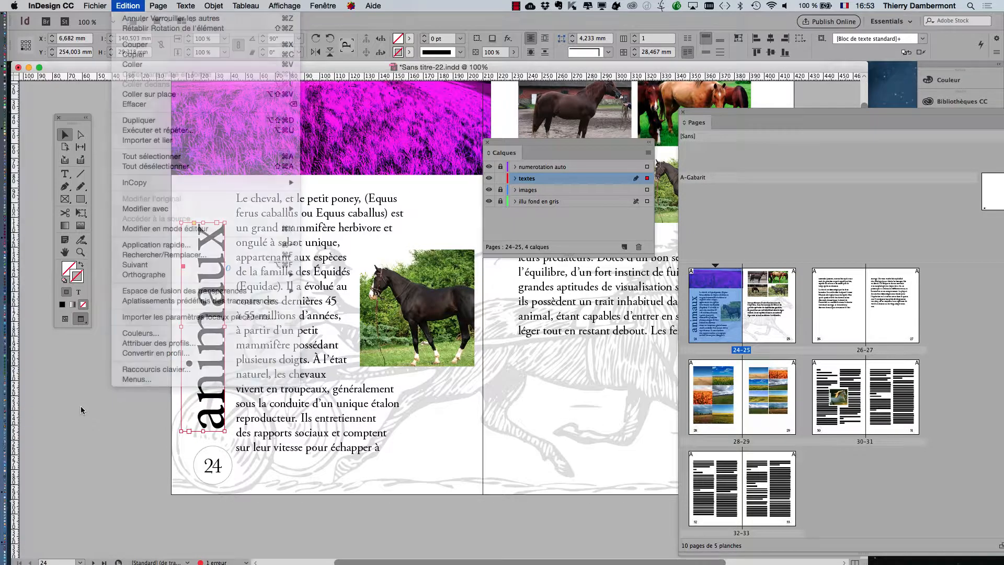
pyautogui.click(214, 383)
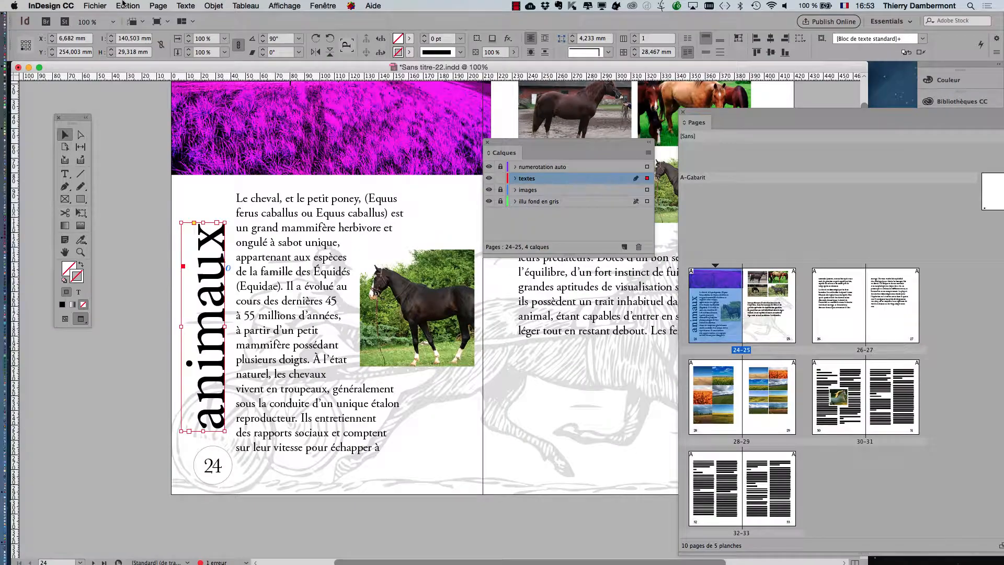
pyautogui.click(124, 5)
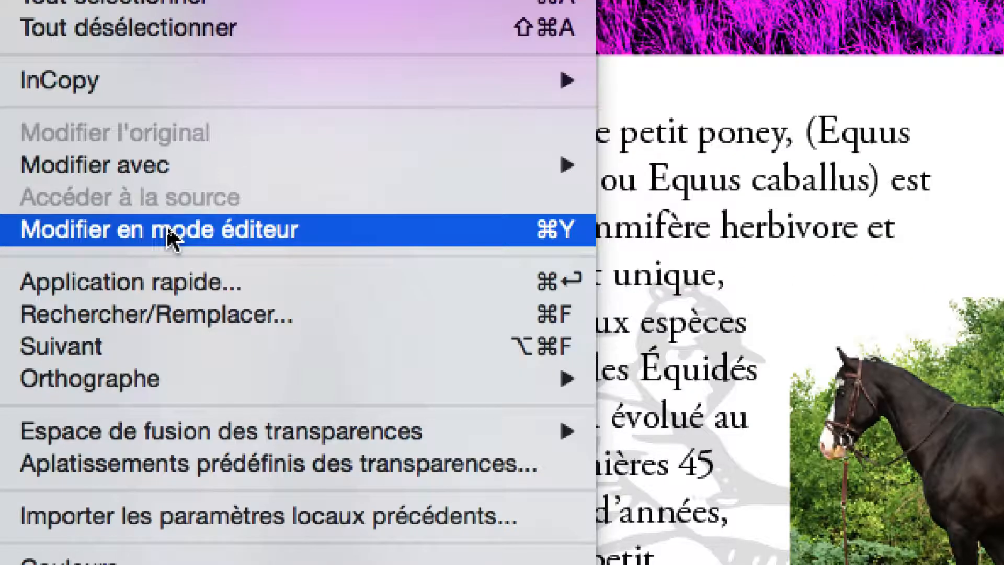
pyautogui.click(170, 230)
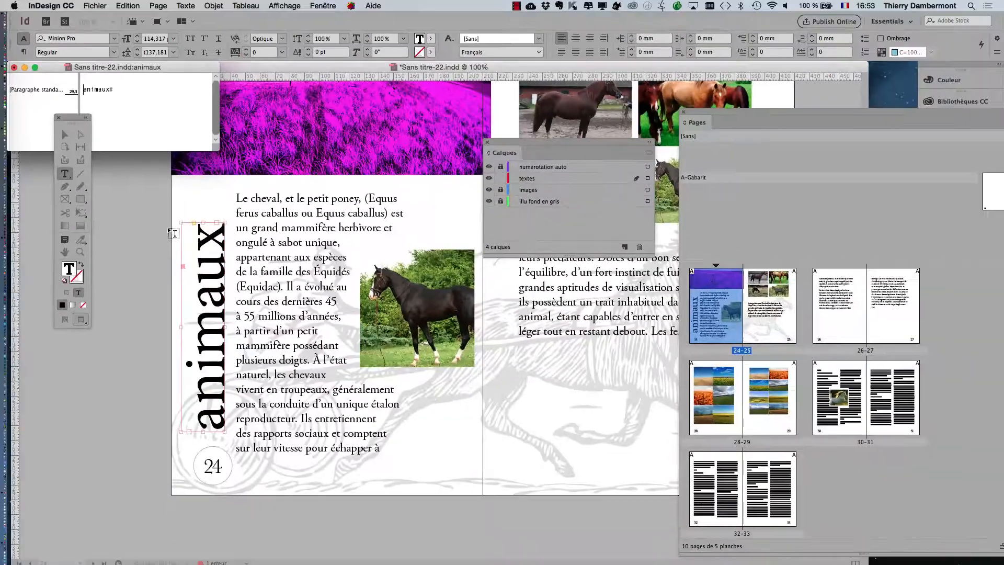
# Step: Move and enlarge the story editor window over the spread, and close the layer list
pyautogui.moveTo(161, 74); pyautogui.dragTo(486, 321)
pyautogui.moveTo(540, 395); pyautogui.dragTo(660, 498)
pyautogui.moveTo(500, 317); pyautogui.dragTo(437, 130)
pyautogui.click(487, 143)
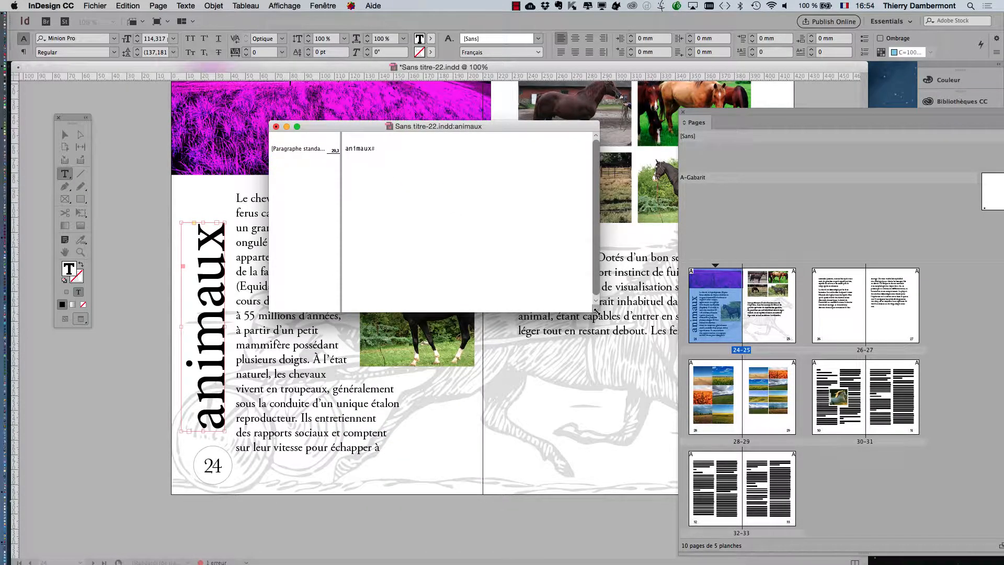
pyautogui.moveTo(597, 312); pyautogui.dragTo(591, 394)
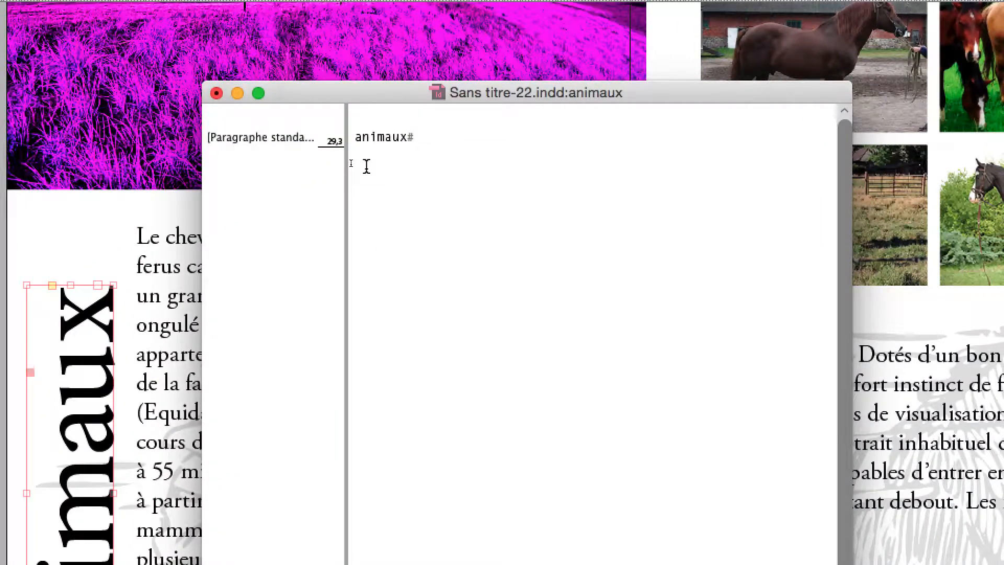
# Step: Insert "L'encyclopédie des" before "animaux" with a forced line break between them, and close the story editor
pyautogui.write("L'encyclo")
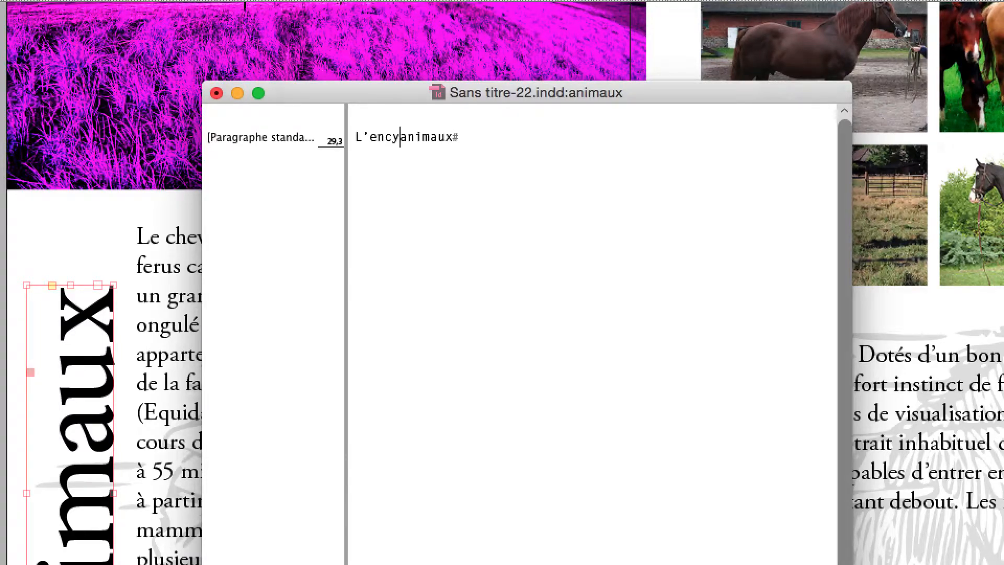
pyautogui.write('pédie des')
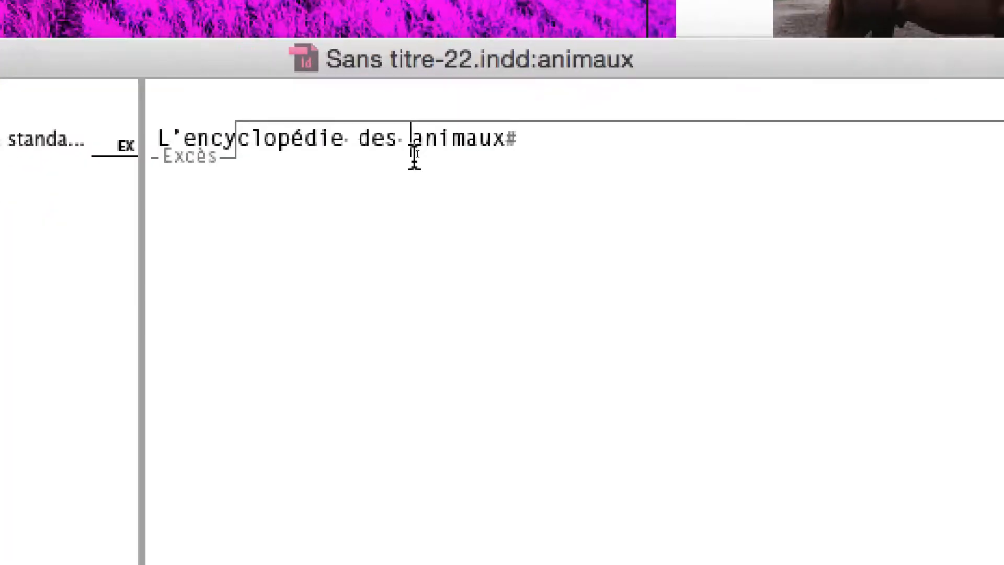
pyautogui.hotkey('shift', 'Return')
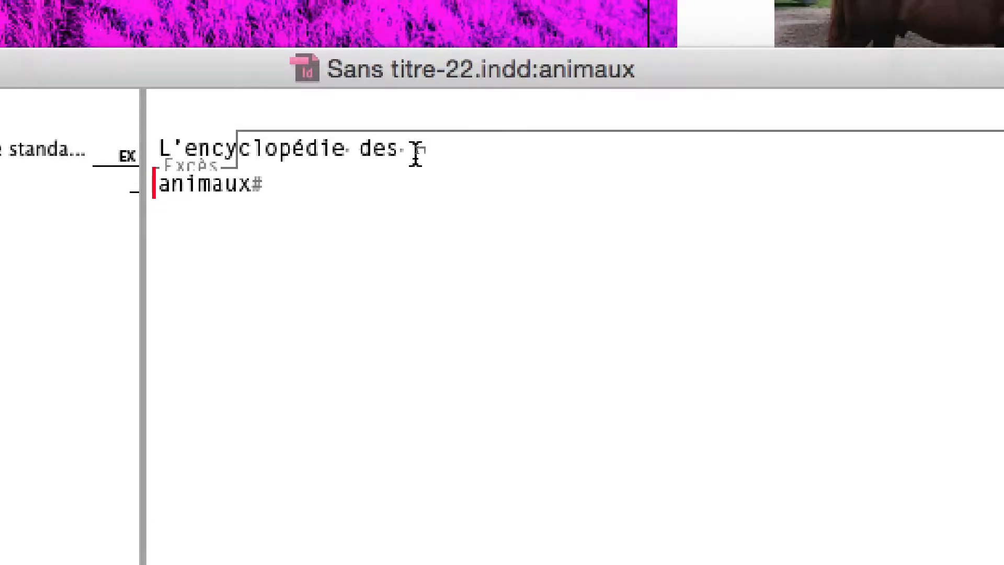
pyautogui.moveTo(412, 145); pyautogui.dragTo(423, 145)
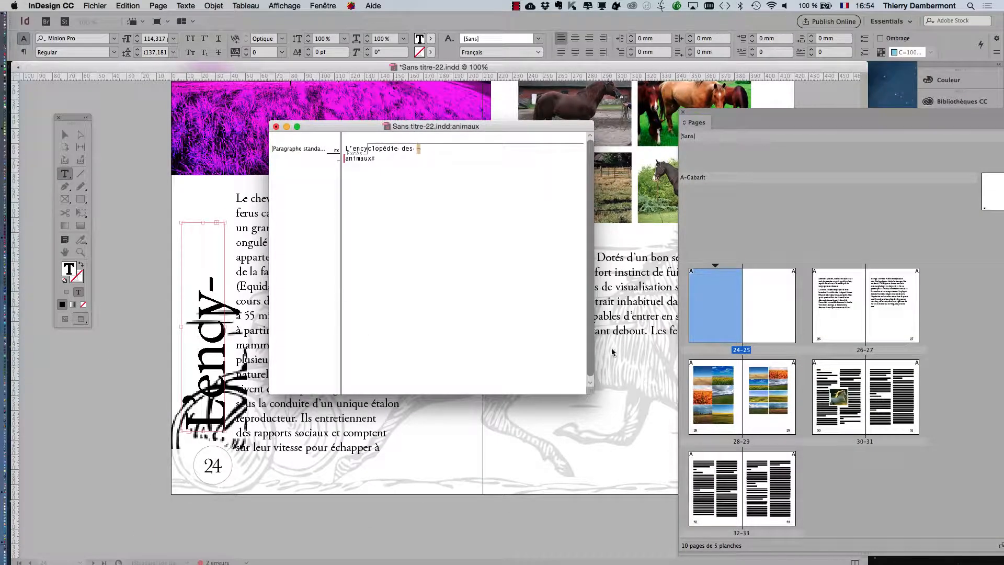
pyautogui.click(276, 127)
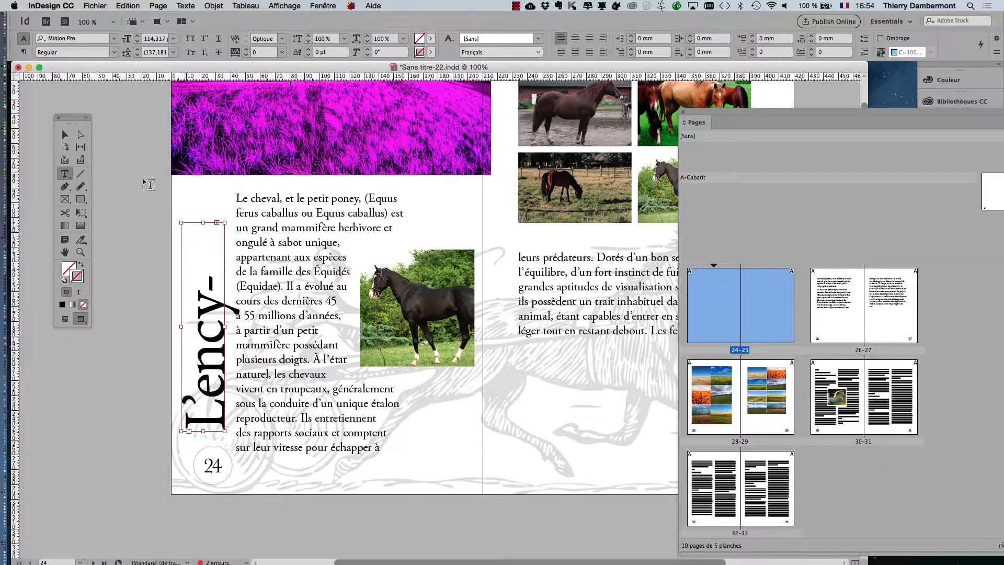
pyautogui.press('Escape')
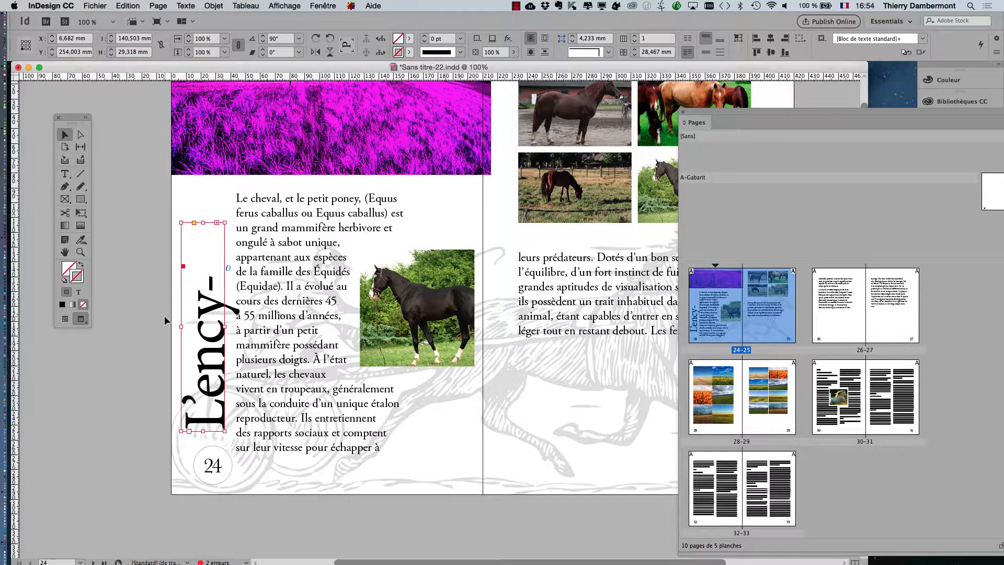
# Step: Bring up the character formatting for the selected vertical title and place it beside the text, with the page thumbnails moved out of the way
pyautogui.press('super+equal')
pyautogui.press('super+equal')
pyautogui.click(155, 270)
pyautogui.click(208, 281)
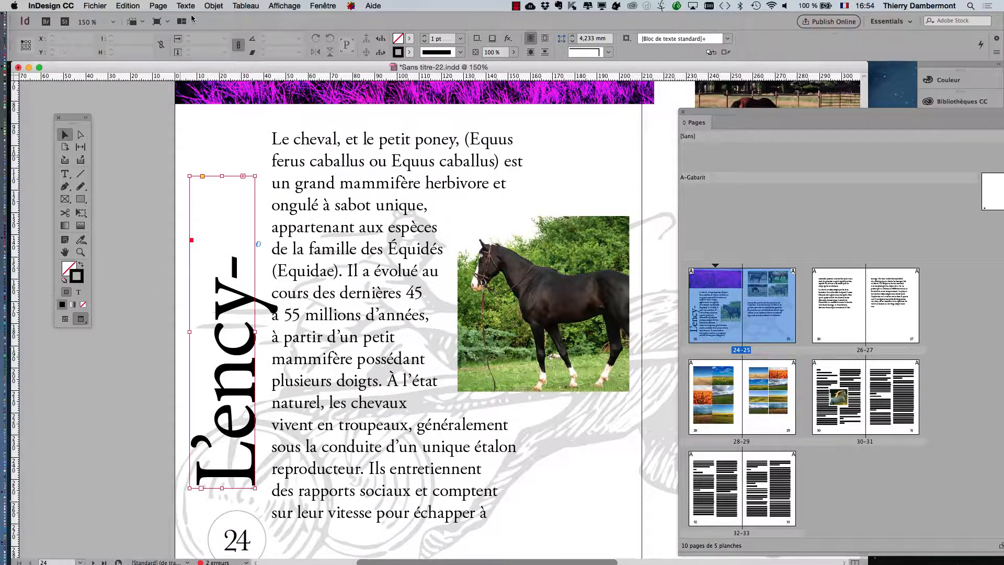
pyautogui.click(186, 6)
pyautogui.click(207, 64)
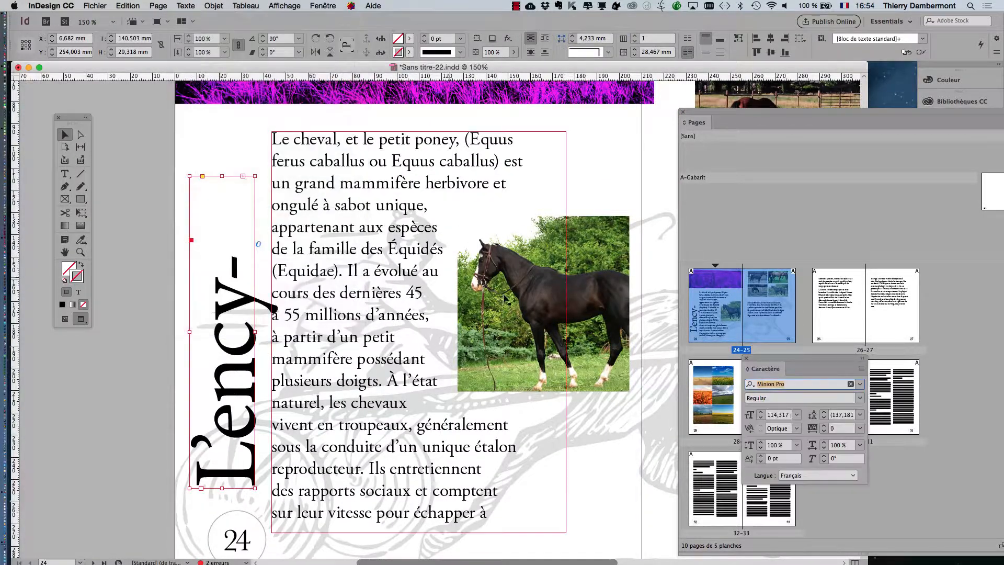
pyautogui.moveTo(899, 111); pyautogui.dragTo(725, 472)
pyautogui.moveTo(780, 362); pyautogui.dragTo(340, 216)
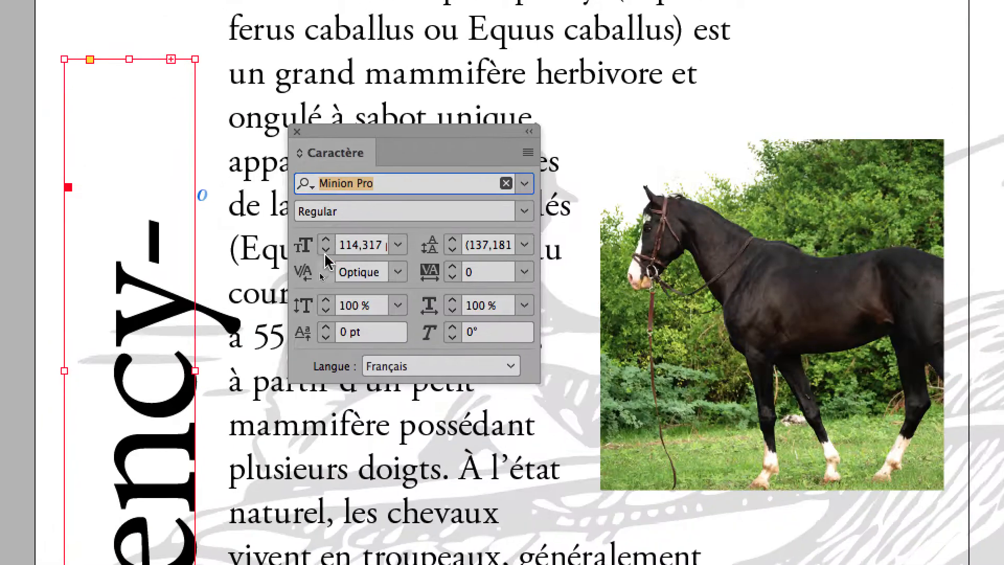
# Step: Reduce the vertical title's font size to 30 pt so both lines fit in its frame
pyautogui.click(321, 272)
pyautogui.click(325, 253)
pyautogui.click(326, 254)
pyautogui.click(325, 254)
pyautogui.click(326, 253)
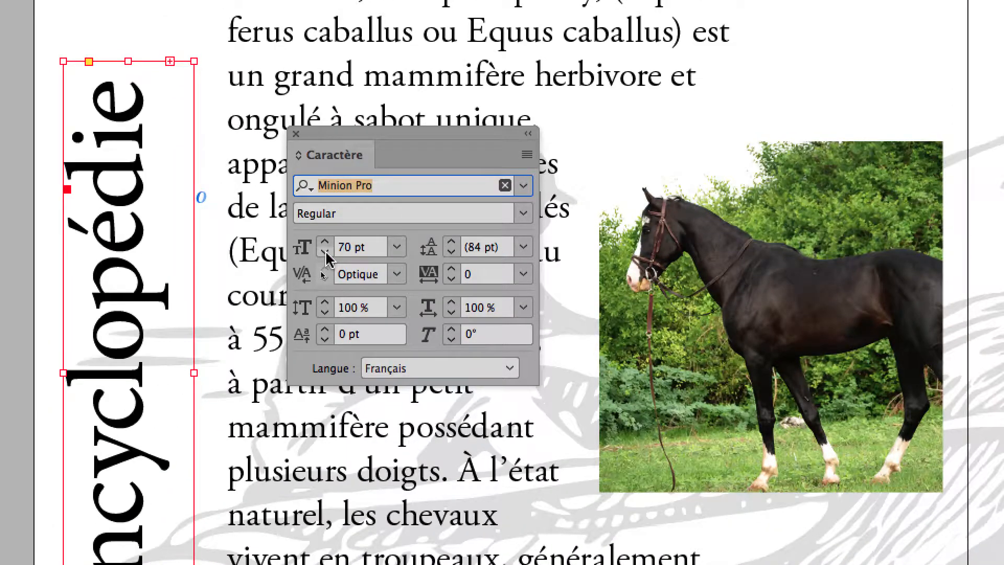
pyautogui.click(326, 253)
pyautogui.click(325, 253)
pyautogui.click(326, 254)
pyautogui.click(325, 253)
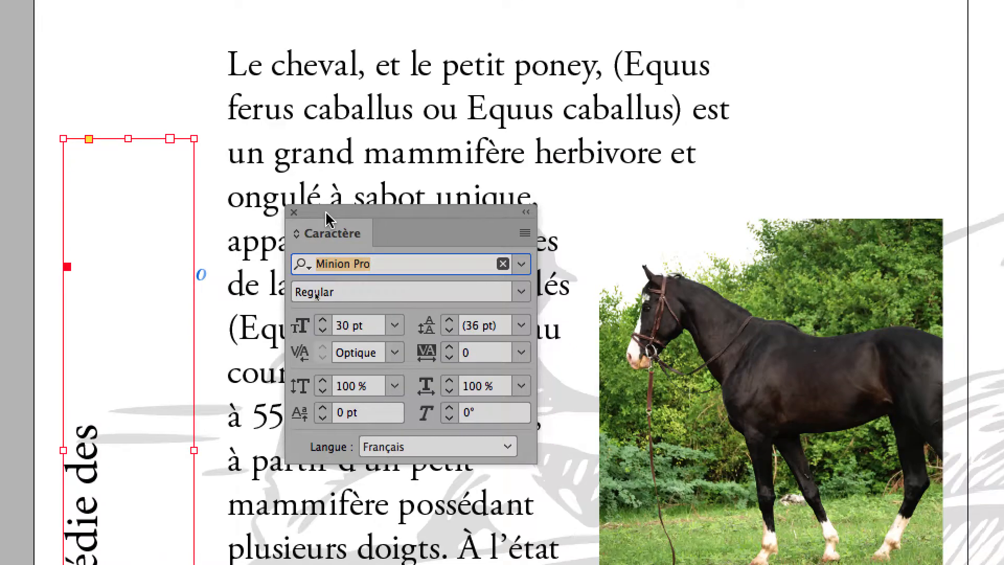
pyautogui.moveTo(326, 204); pyautogui.dragTo(323, 510)
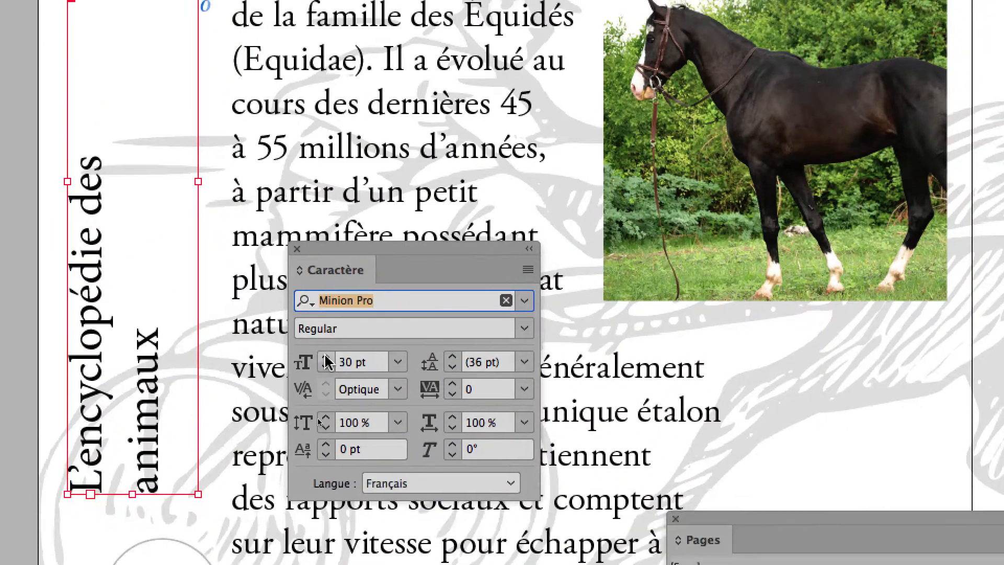
# Step: Set the font size of the whole vertical title to 40 pt
pyautogui.click(375, 411)
pyautogui.click(325, 357)
pyautogui.click(325, 368)
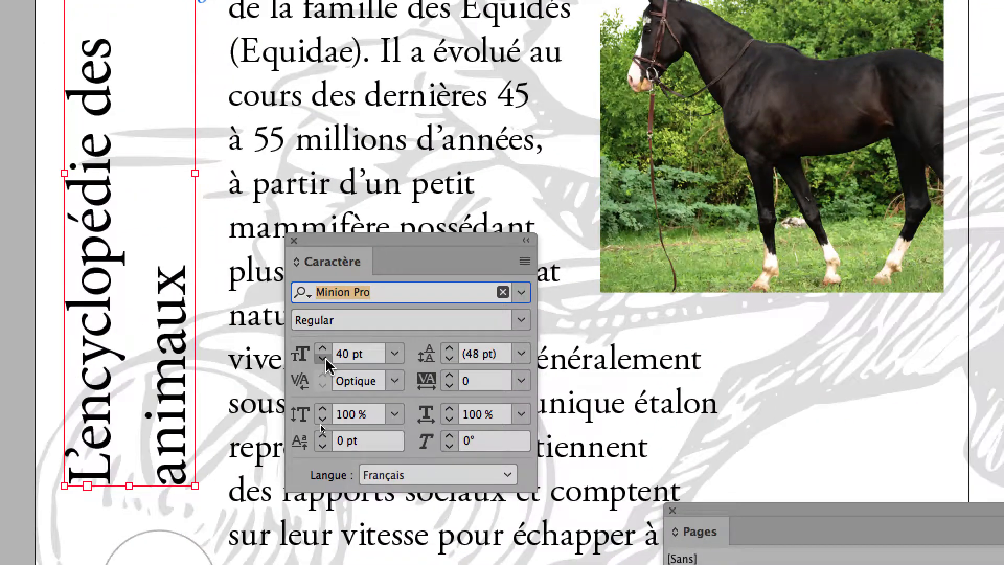
pyautogui.click(325, 368)
pyautogui.click(322, 351)
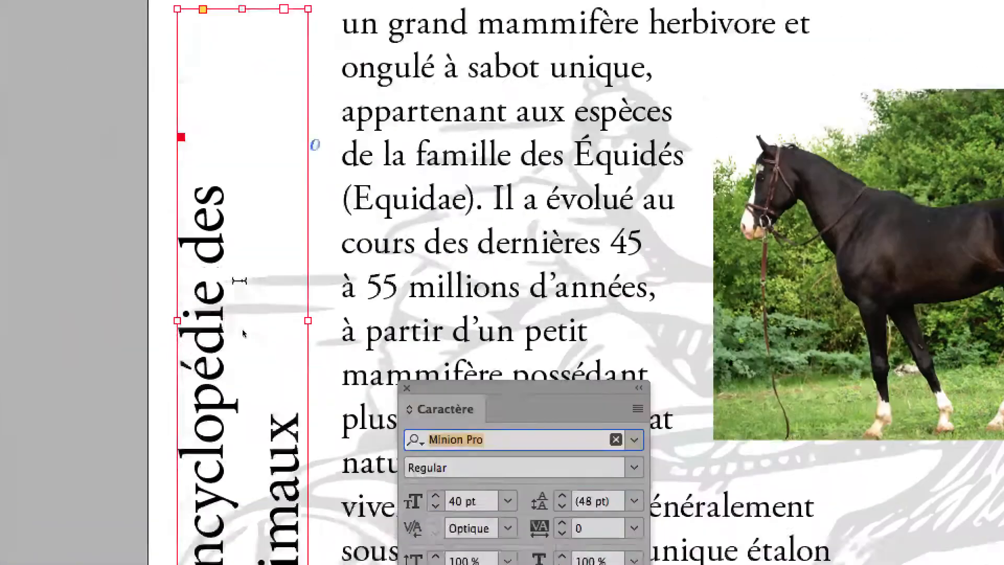
# Step: Enlarge "animaux" in the vertical title to 60 pt, and widen the title's frame to 43,318 mm to make room for it
pyautogui.moveTo(291, 407); pyautogui.dragTo(255, 407)
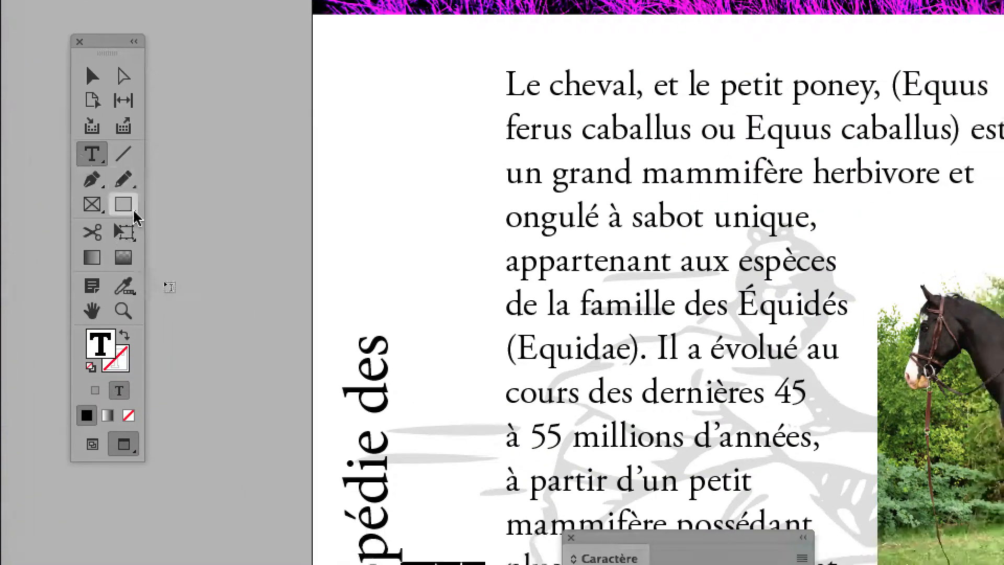
pyautogui.keyDown('shift'); pyautogui.click(294, 361); pyautogui.keyUp('shift')
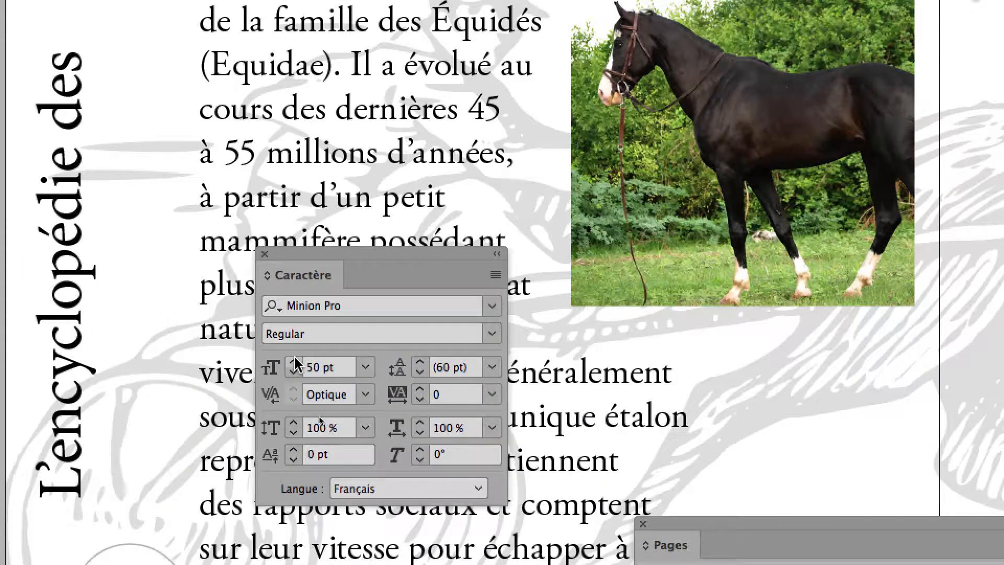
pyautogui.keyDown('shift'); pyautogui.click(296, 362); pyautogui.keyUp('shift')
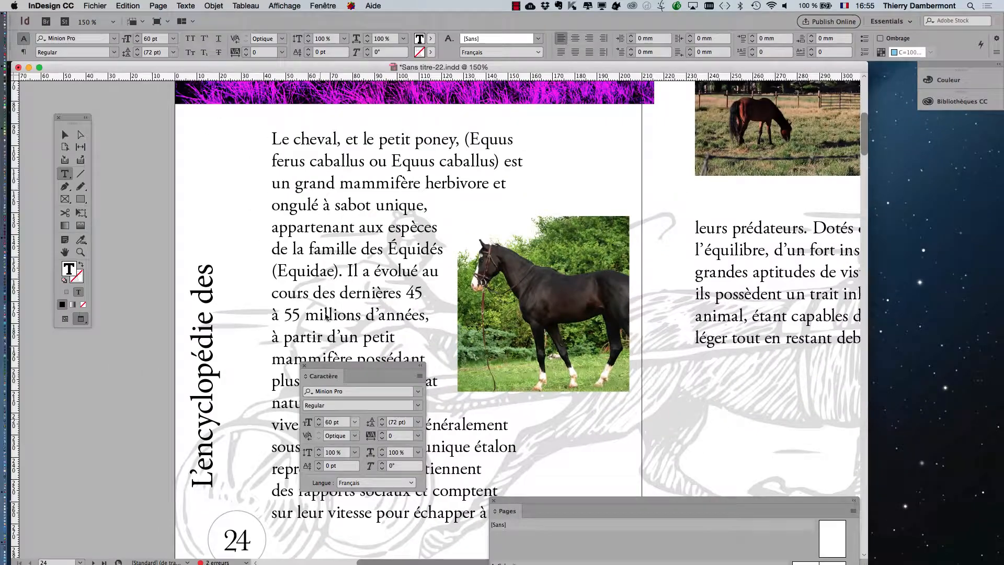
pyautogui.press('Escape')
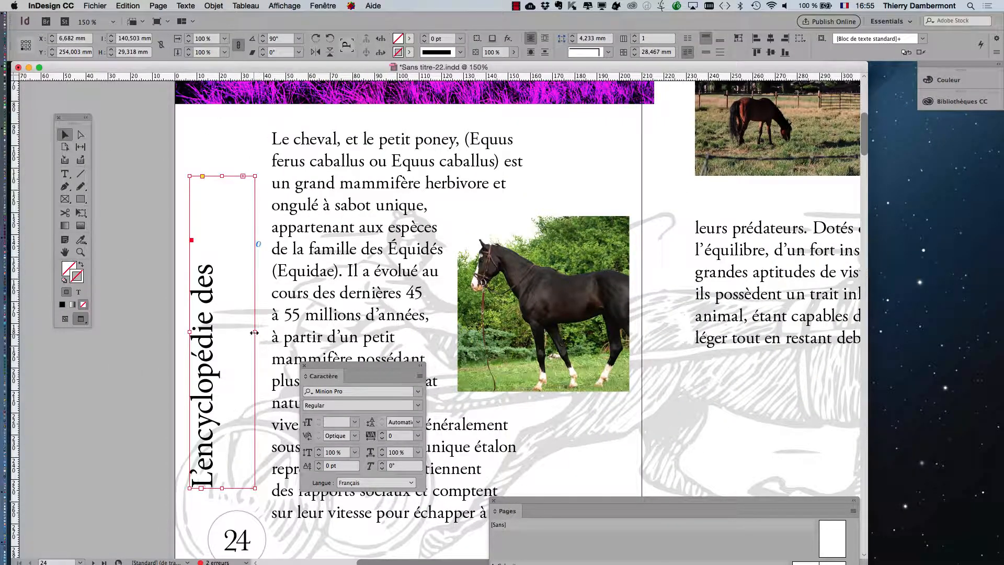
pyautogui.moveTo(255, 333); pyautogui.dragTo(285, 334)
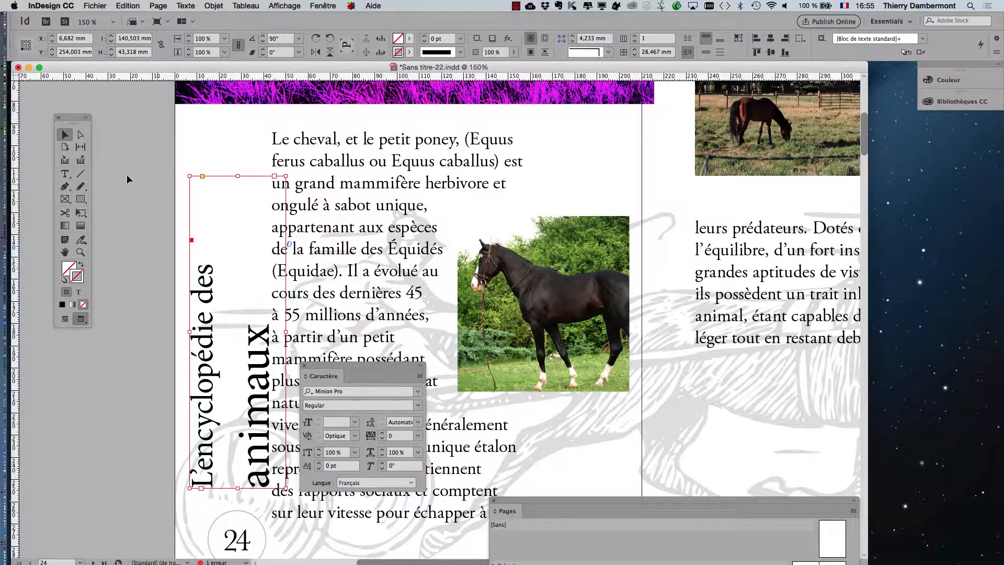
# Step: Set the font size of "animaux" in the vertical title to 70 pt
pyautogui.click(65, 173)
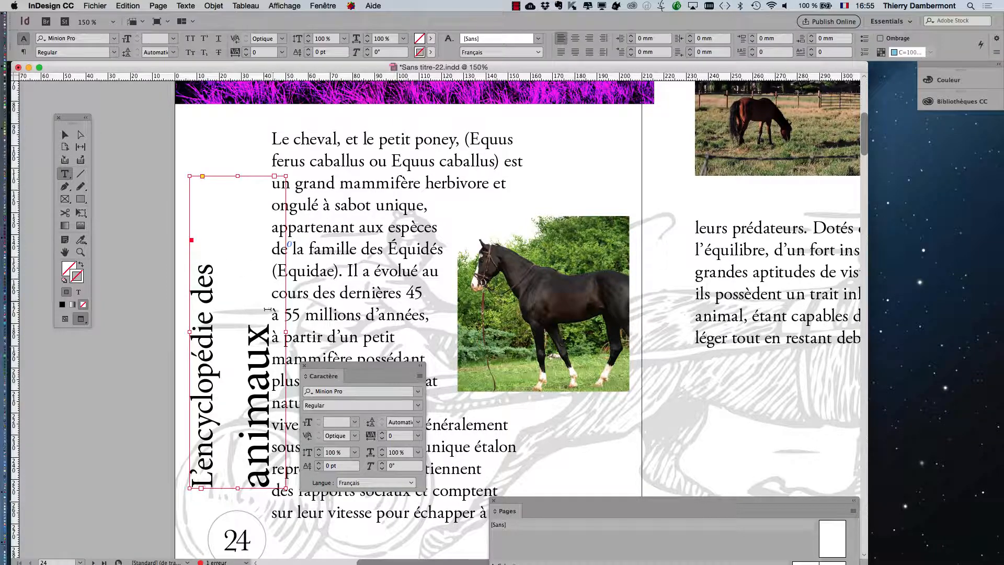
pyautogui.moveTo(267, 309); pyautogui.dragTo(254, 490)
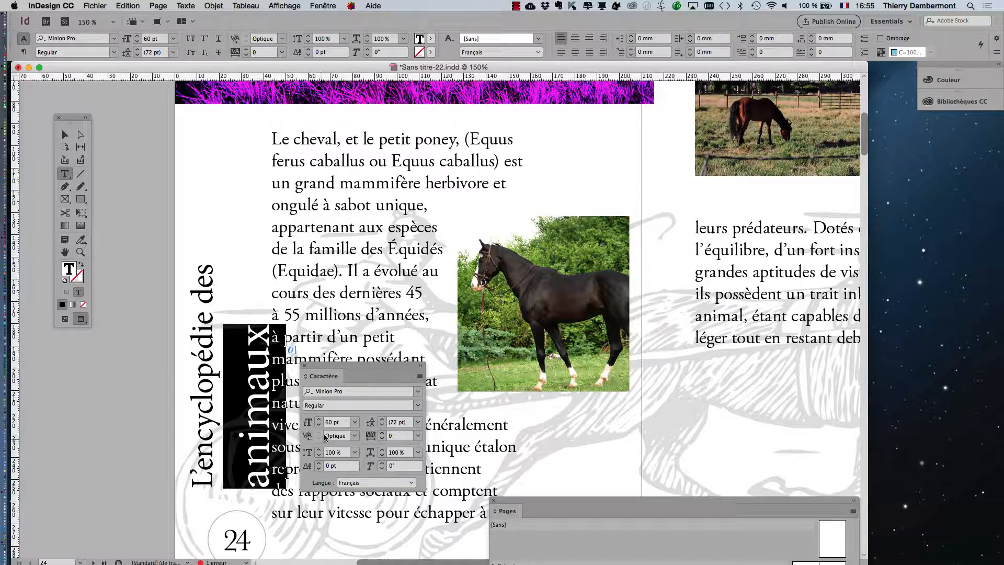
pyautogui.click(318, 420)
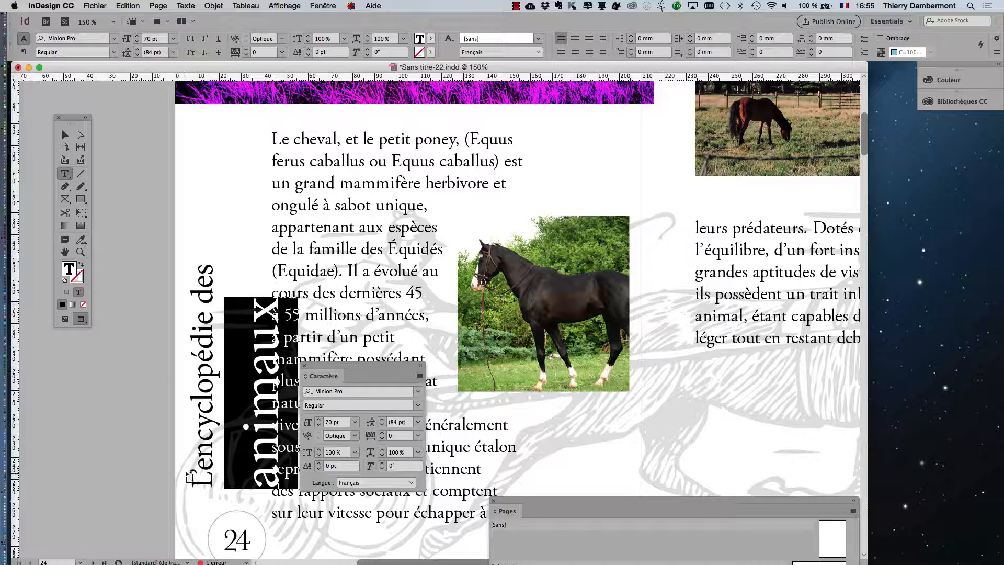
# Step: Tighten the leading of both lines of the vertical title to 46 pt
pyautogui.moveTo(199, 262); pyautogui.dragTo(269, 244)
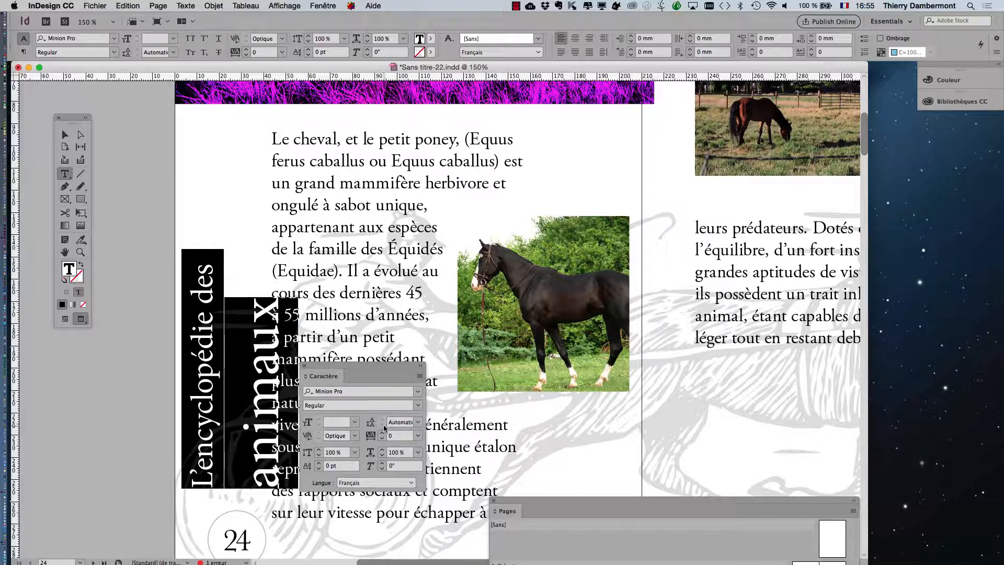
pyautogui.click(418, 421)
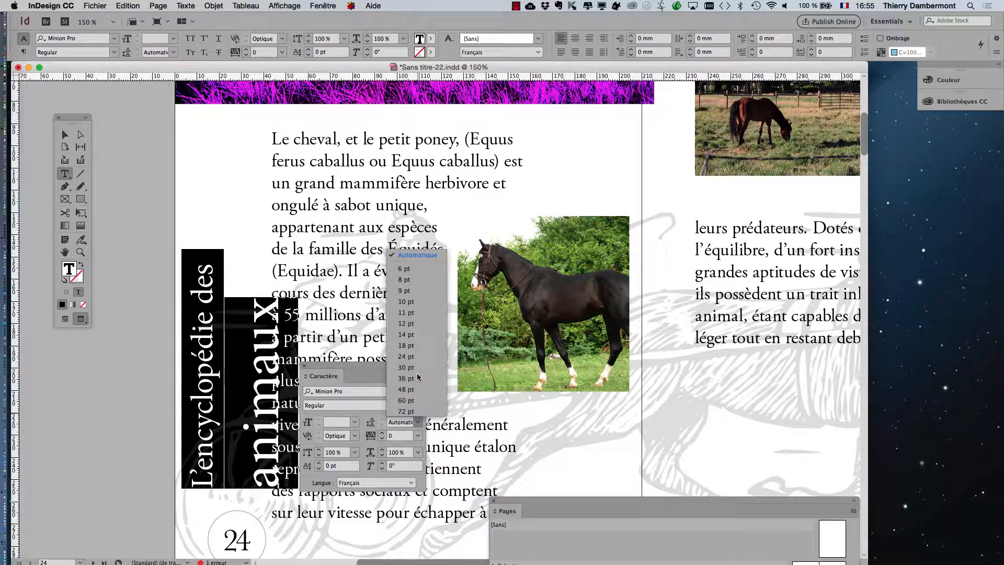
pyautogui.click(413, 336)
pyautogui.click(384, 419)
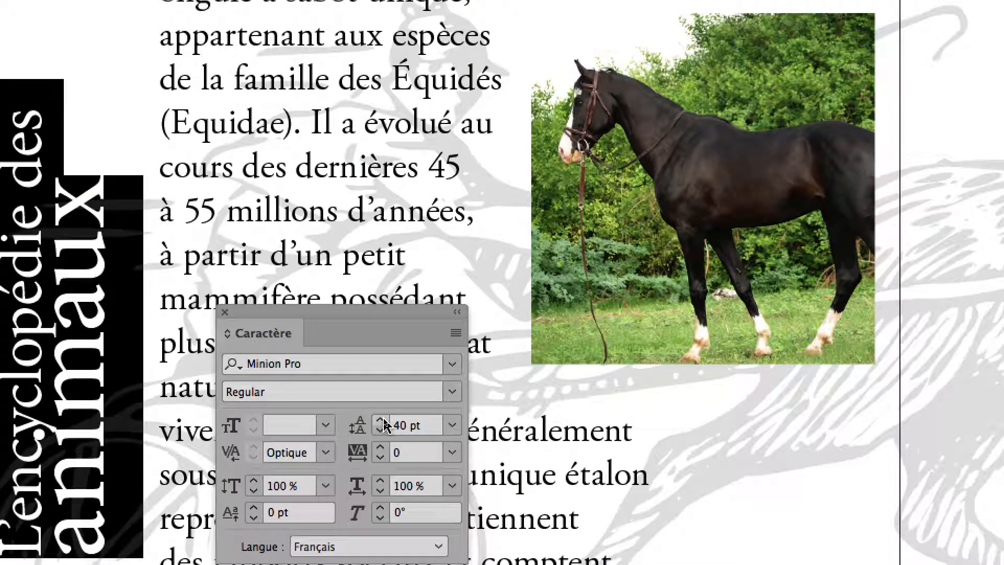
pyautogui.click(383, 421)
pyautogui.click(383, 421)
pyautogui.click(383, 421)
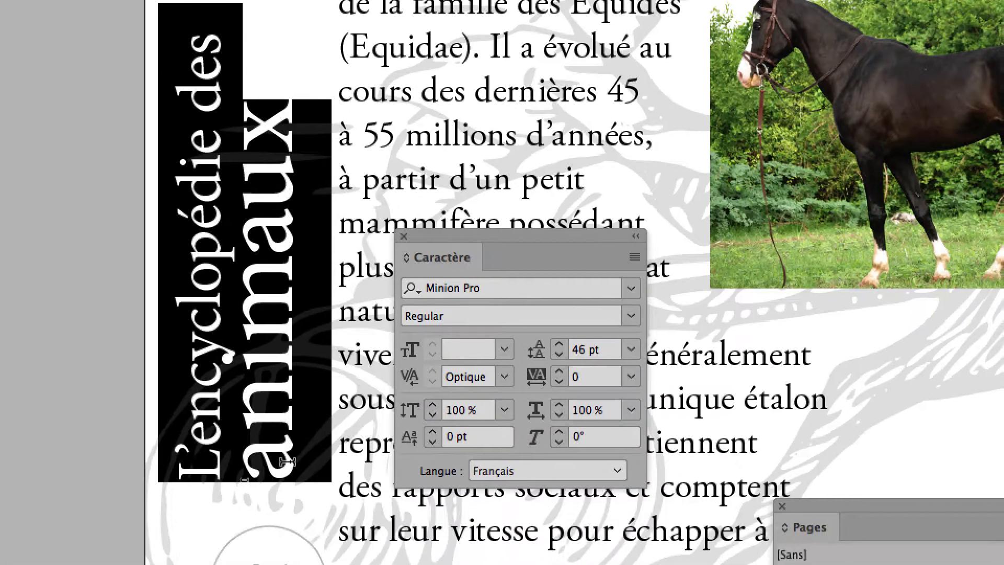
# Step: Try to shift "animaux" along its line with spaces before it, and delete those spaces
pyautogui.click(109, 544)
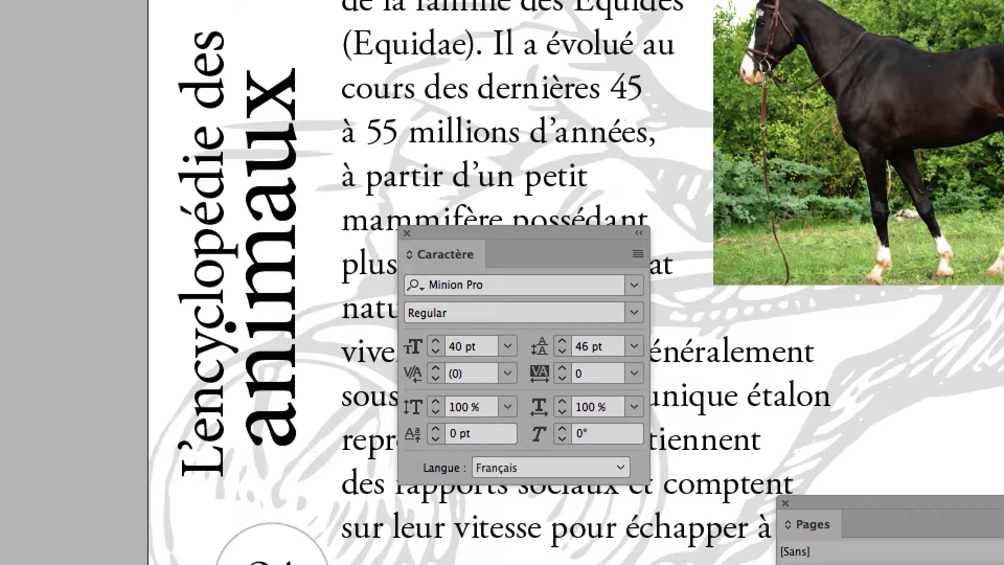
pyautogui.press('BackSpace')
pyautogui.press('BackSpace')
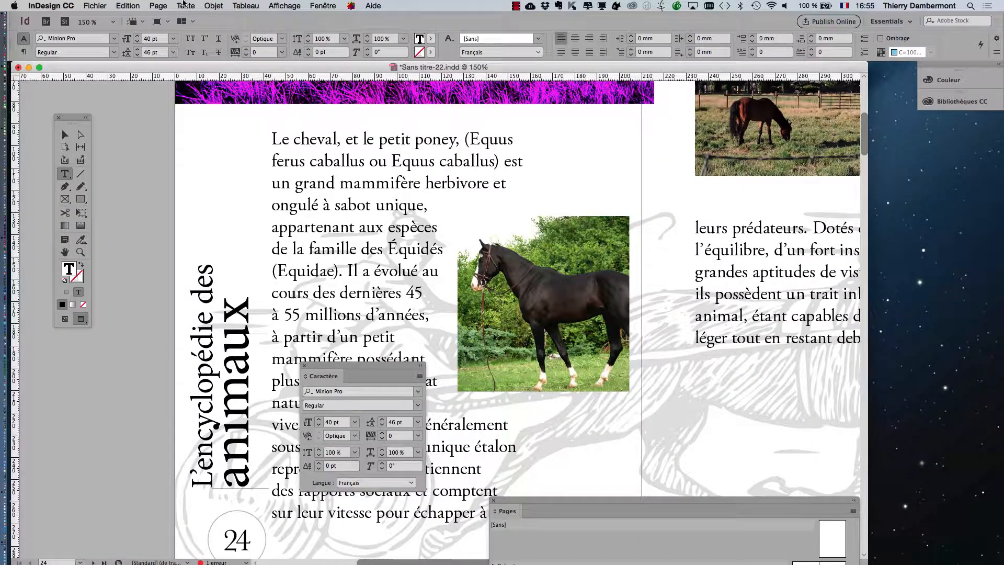
# Step: Bring up the paragraph formatting, centre the two lines of the vertical title, and move the formatting window away from the title
pyautogui.click(185, 5)
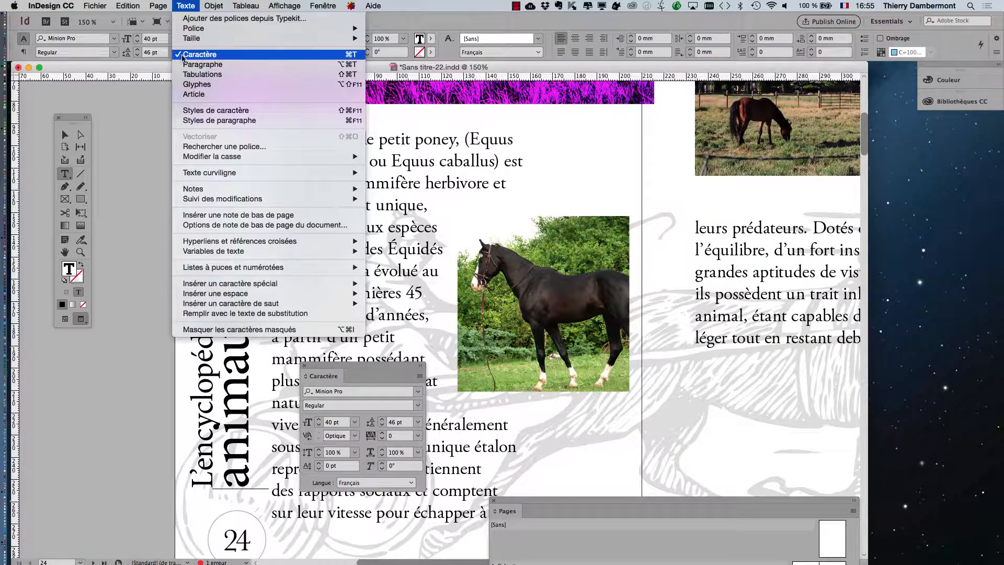
pyautogui.click(188, 65)
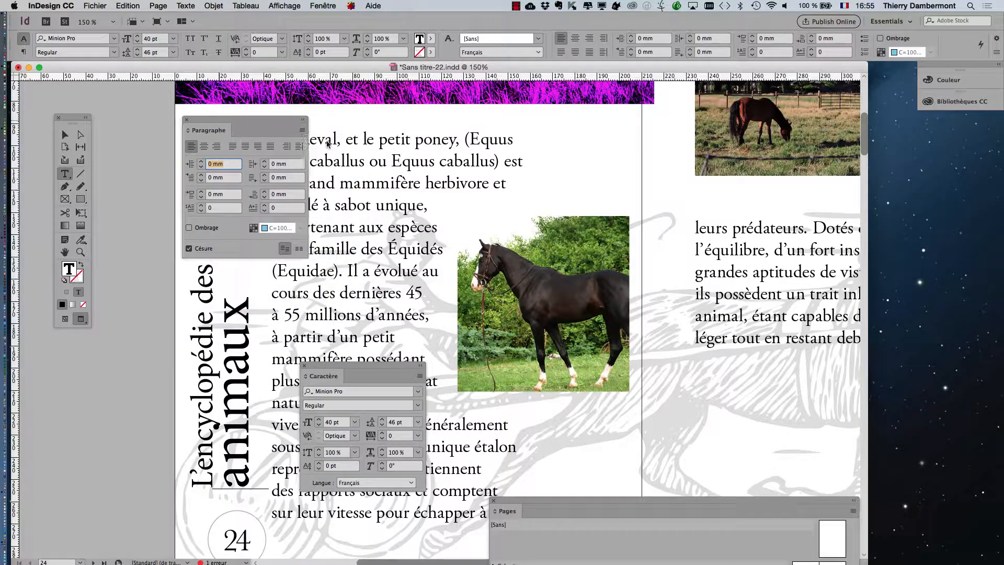
pyautogui.moveTo(220, 125); pyautogui.dragTo(374, 162)
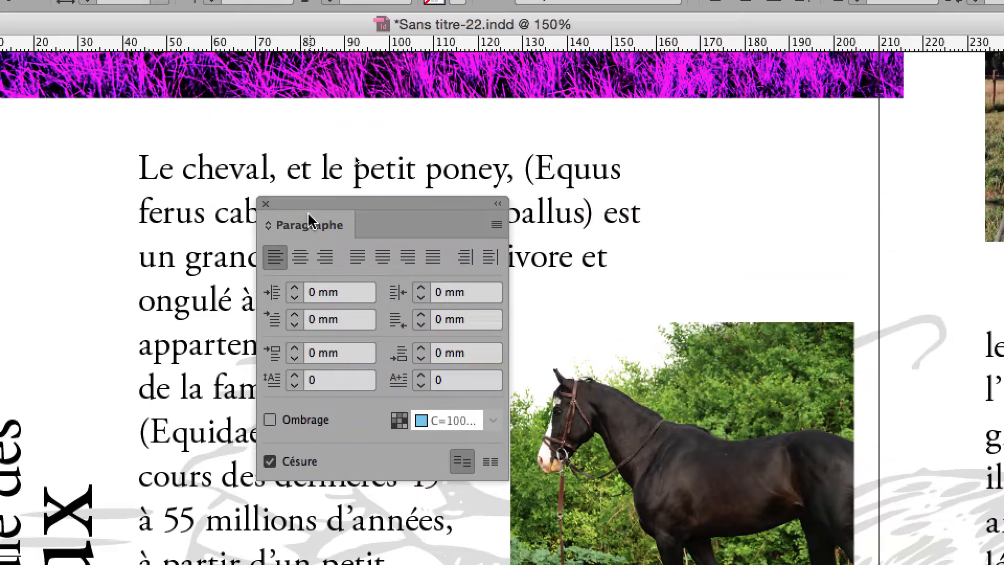
pyautogui.moveTo(354, 155); pyautogui.dragTo(339, 174)
pyautogui.moveTo(296, 221); pyautogui.dragTo(216, 479)
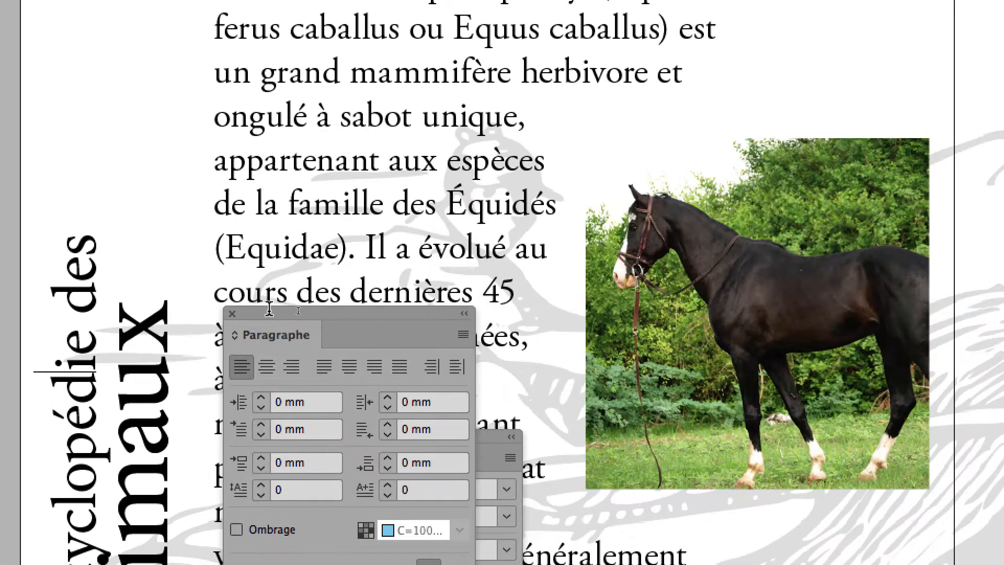
pyautogui.click(214, 540)
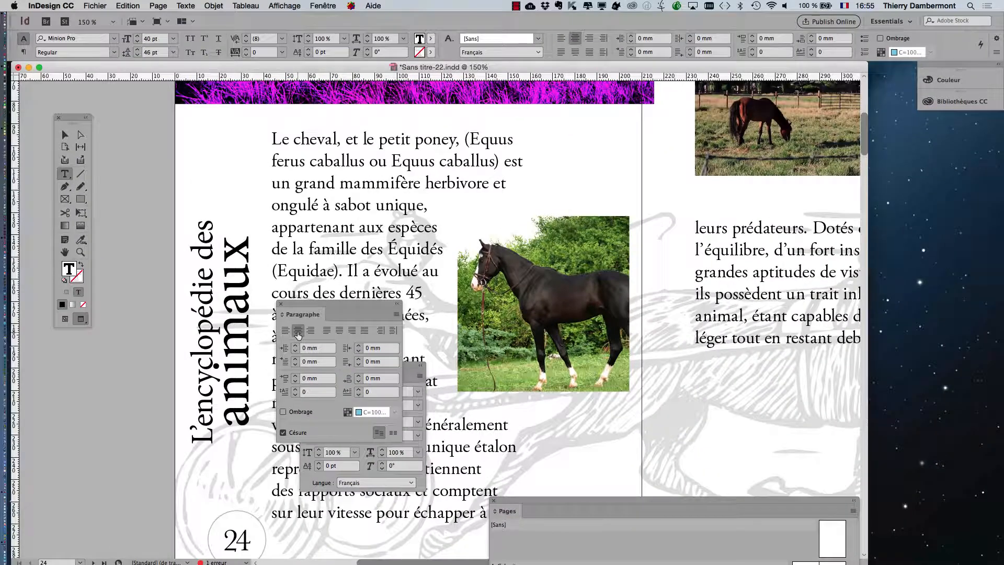
pyautogui.moveTo(300, 308); pyautogui.dragTo(590, 267)
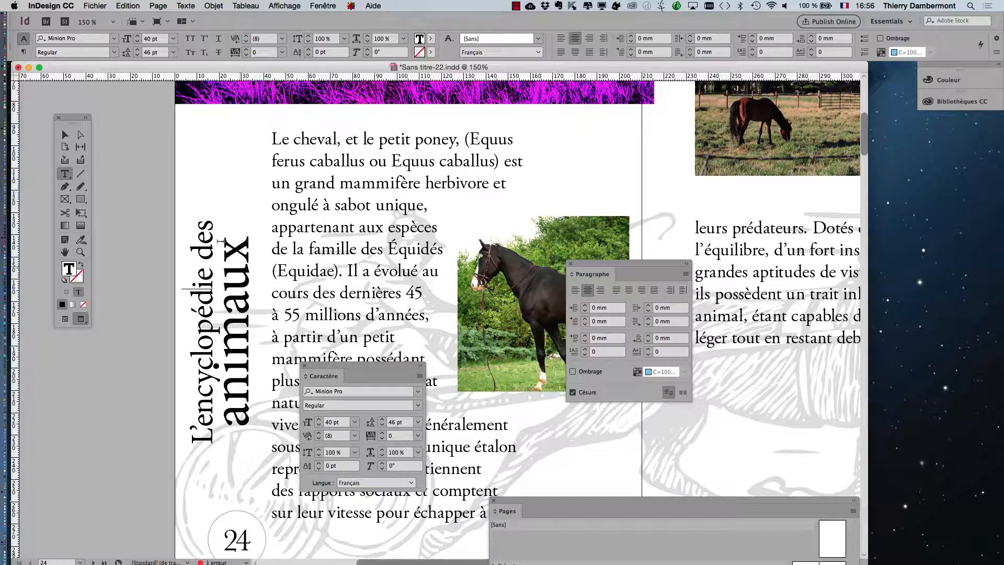
# Step: Reduce "L'encyclopédie des" to 33 pt to match the length of "animaux", and leave text editing
pyautogui.moveTo(206, 225)
pyautogui.mouseDown()
pyautogui.moveTo(209, 447)
pyautogui.moveTo(218, 238)
pyautogui.moveTo(205, 224)
pyautogui.mouseUp()
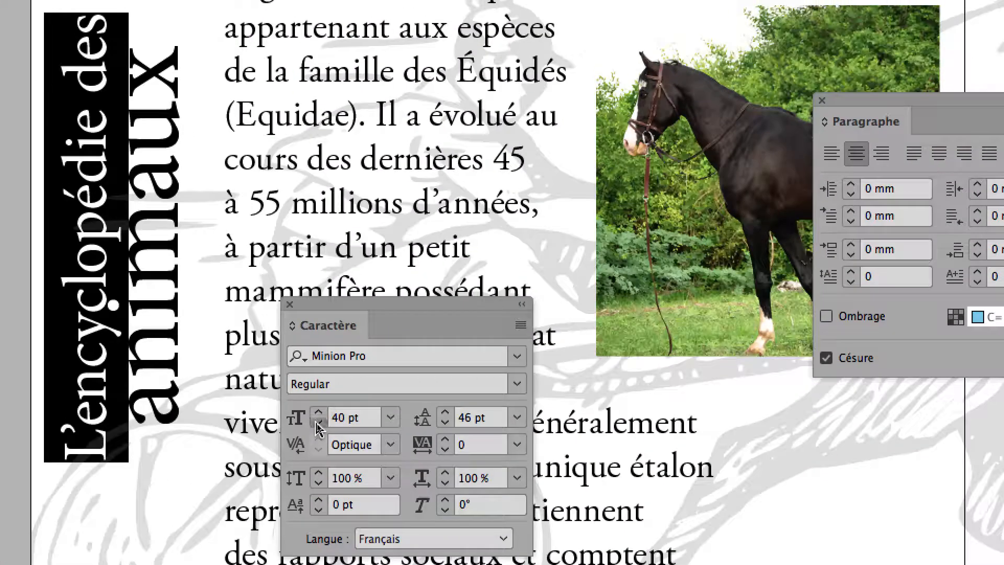
pyautogui.click(318, 423)
pyautogui.click(318, 424)
pyautogui.click(318, 423)
pyautogui.click(318, 423)
pyautogui.click(318, 424)
pyautogui.click(318, 424)
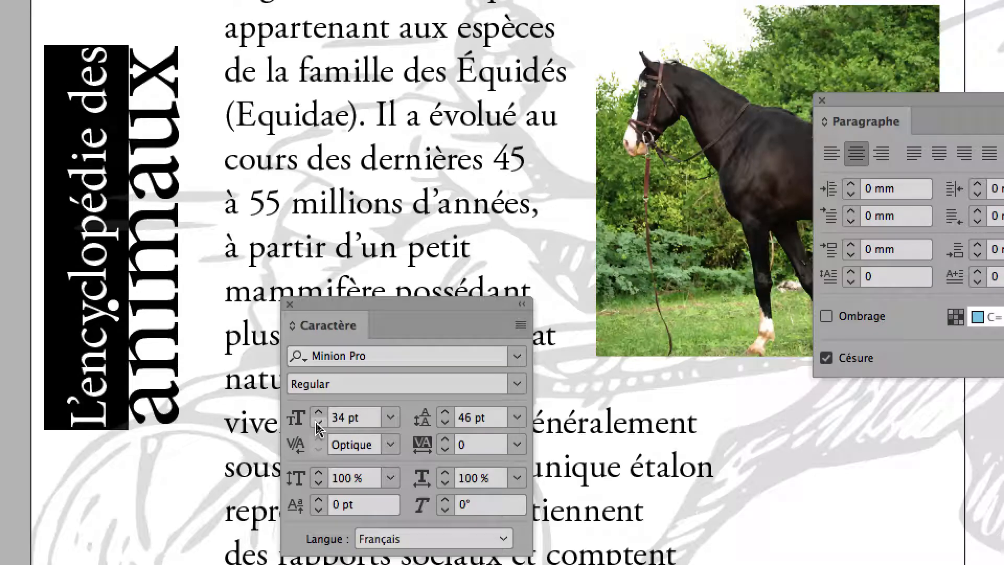
pyautogui.click(318, 424)
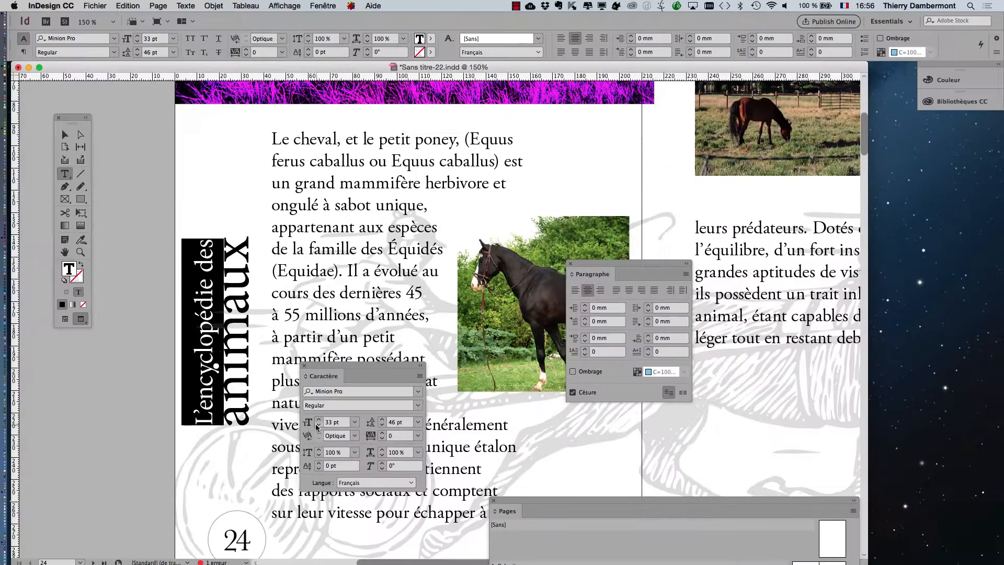
pyautogui.press('Escape')
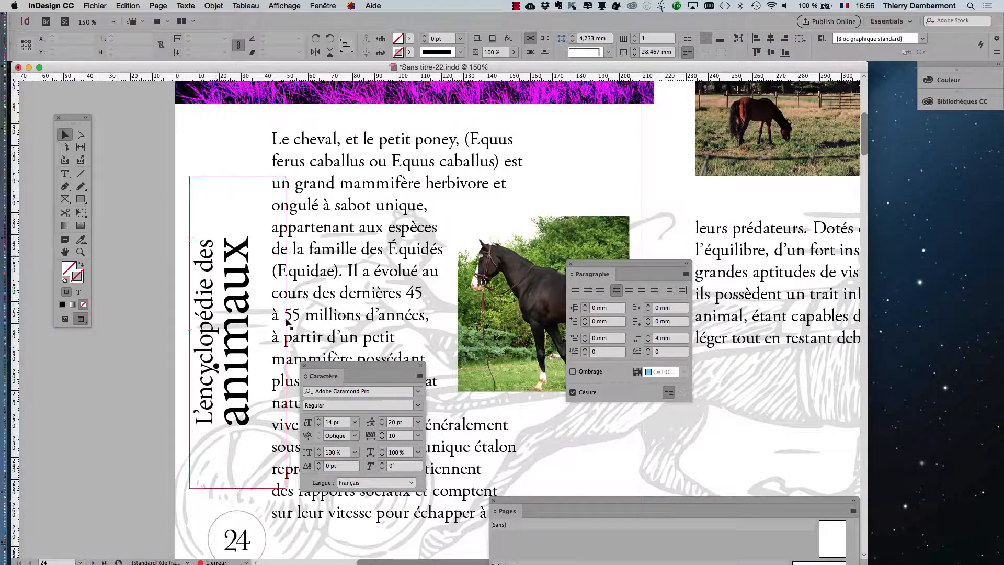
# Step: Move the character formatting off the text, and shift the vertical title's frame up the page to Y 218,752 mm
pyautogui.click(446, 318)
pyautogui.scroll(-1, 399, 340)
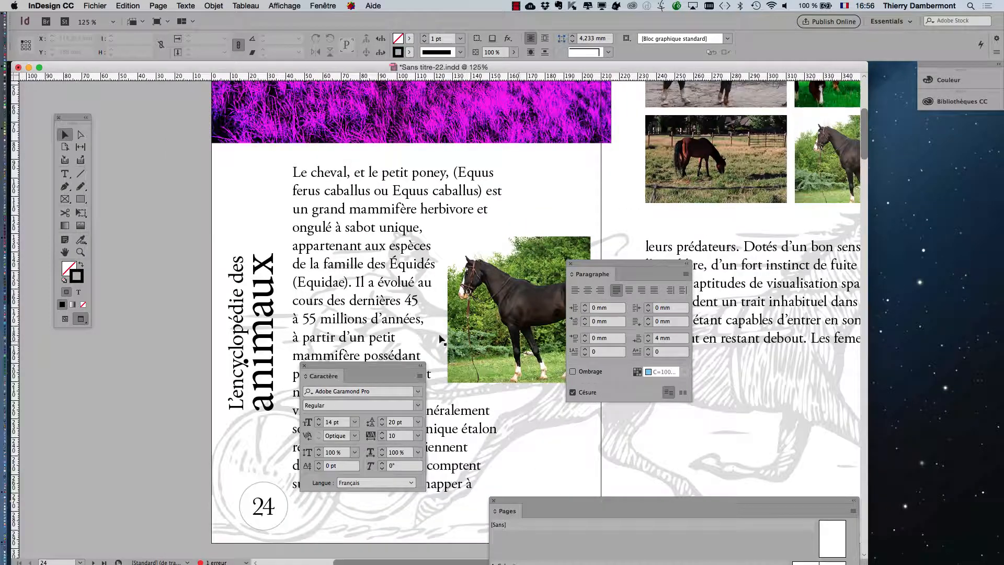
pyautogui.moveTo(387, 364); pyautogui.dragTo(170, 438)
pyautogui.click(264, 323)
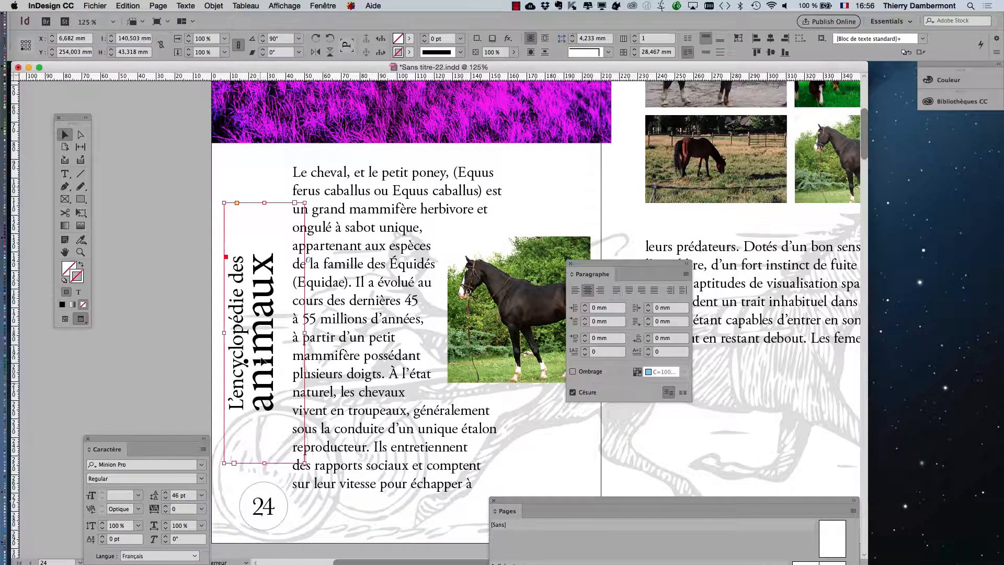
pyautogui.moveTo(262, 321); pyautogui.dragTo(262, 318)
pyautogui.moveTo(264, 398); pyautogui.dragTo(265, 390)
pyautogui.press('super+z')
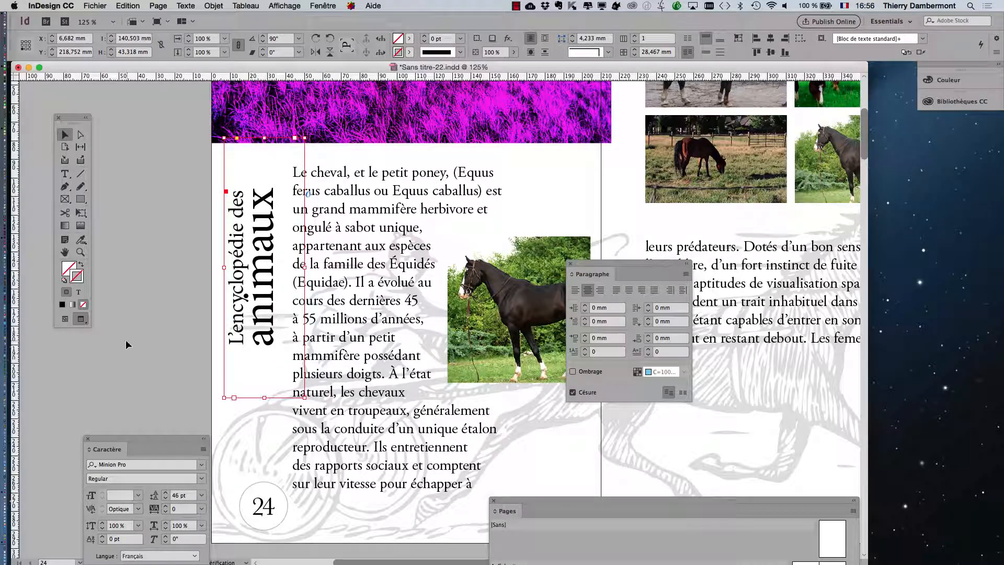
# Step: Deselect the title and show the whole spread at 75%, with the paragraph formatting moved clear of the photos
pyautogui.click(128, 343)
pyautogui.scroll(-1, 349, 369)
pyautogui.scroll(-1, 349, 373)
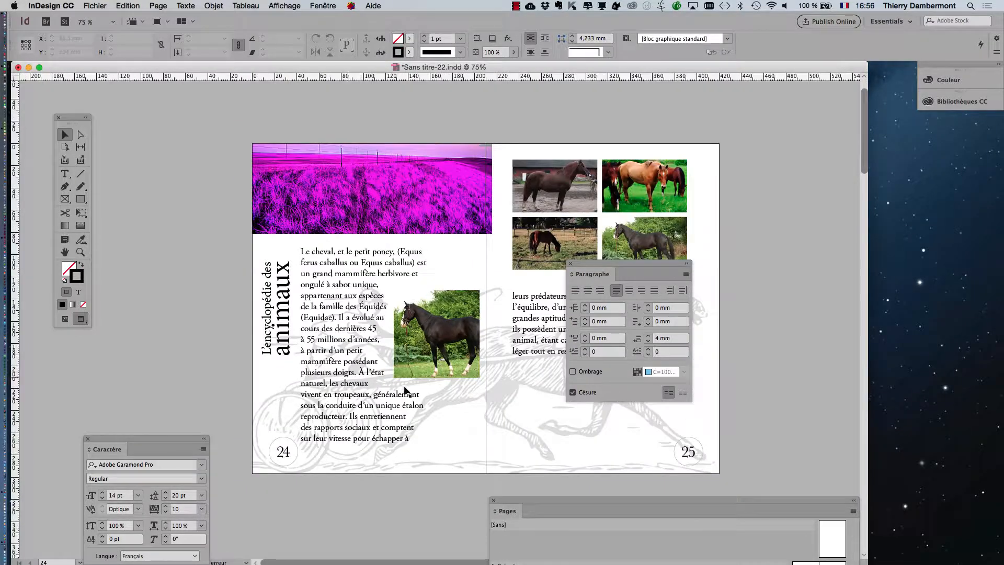
pyautogui.moveTo(632, 268); pyautogui.dragTo(774, 277)
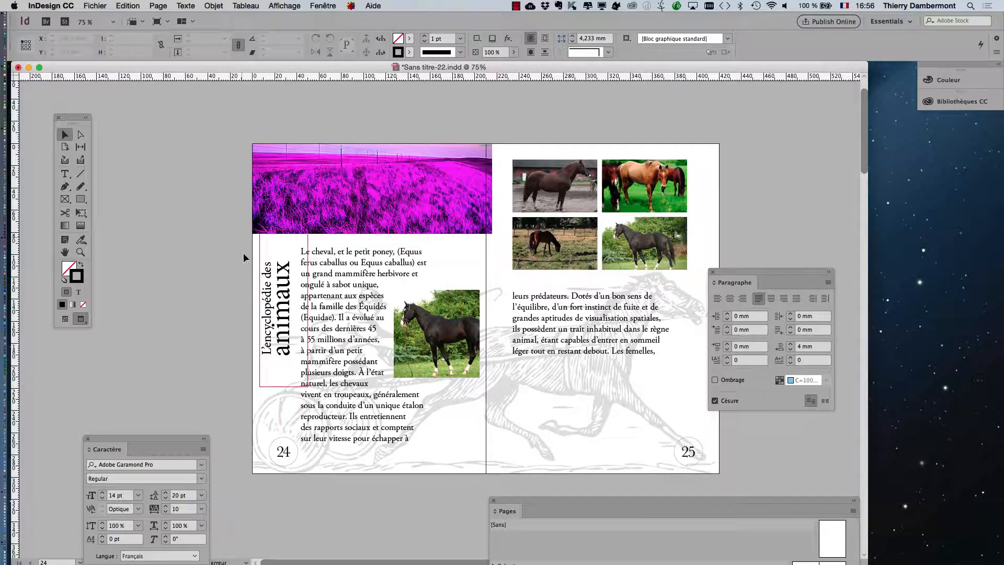
# Step: Open the vertical title in the story editor beside the page, select a few letters of "L'encyclopédie", and close the editor
pyautogui.click(275, 296)
pyautogui.click(152, 5)
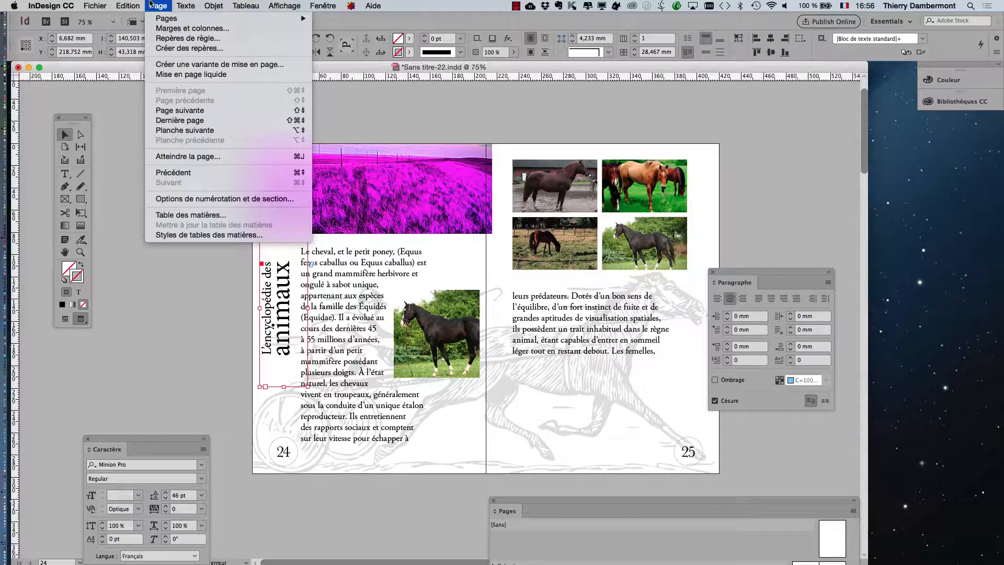
pyautogui.moveTo(127, 5)
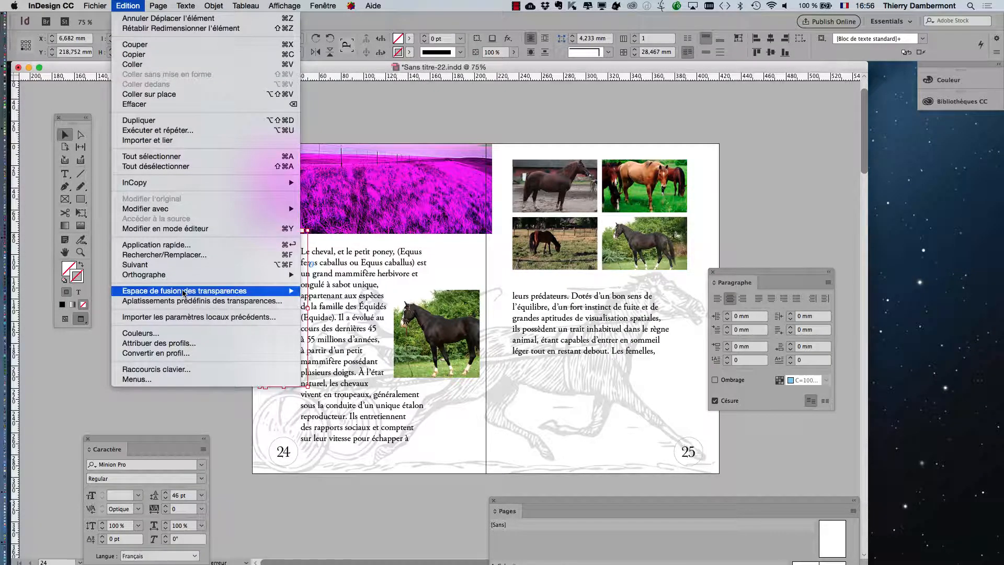
pyautogui.click(184, 232)
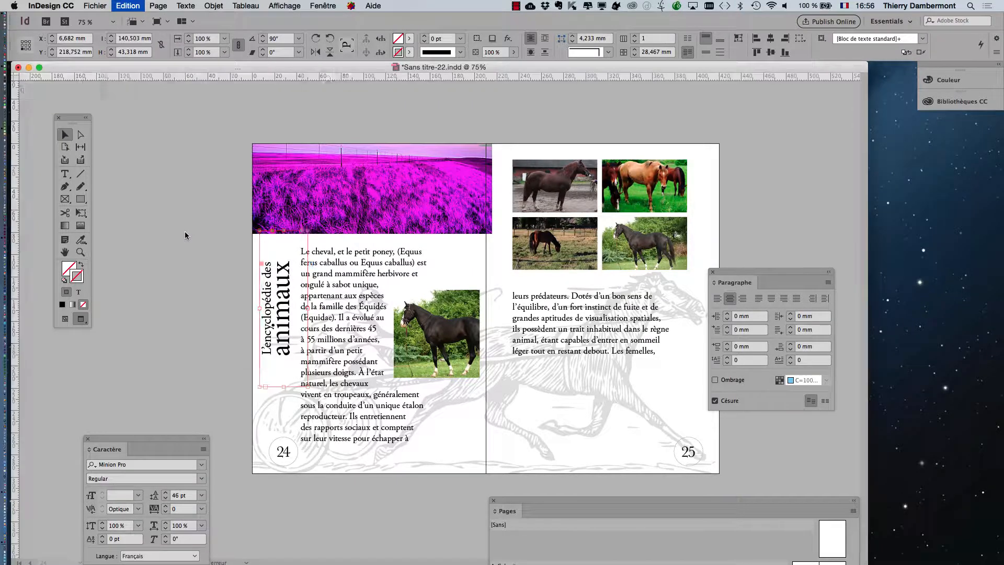
pyautogui.moveTo(166, 69); pyautogui.dragTo(551, 123)
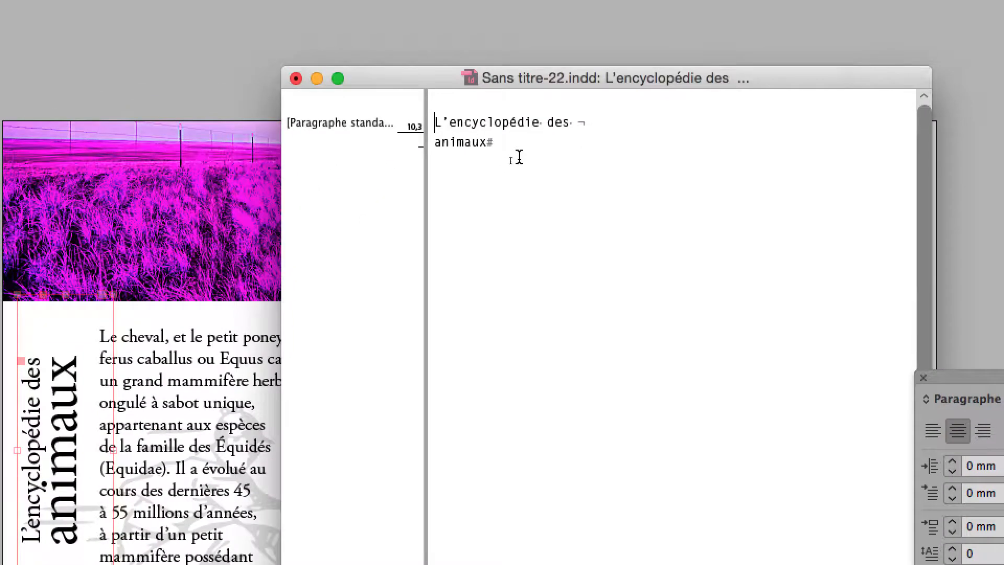
pyautogui.moveTo(487, 123); pyautogui.dragTo(516, 123)
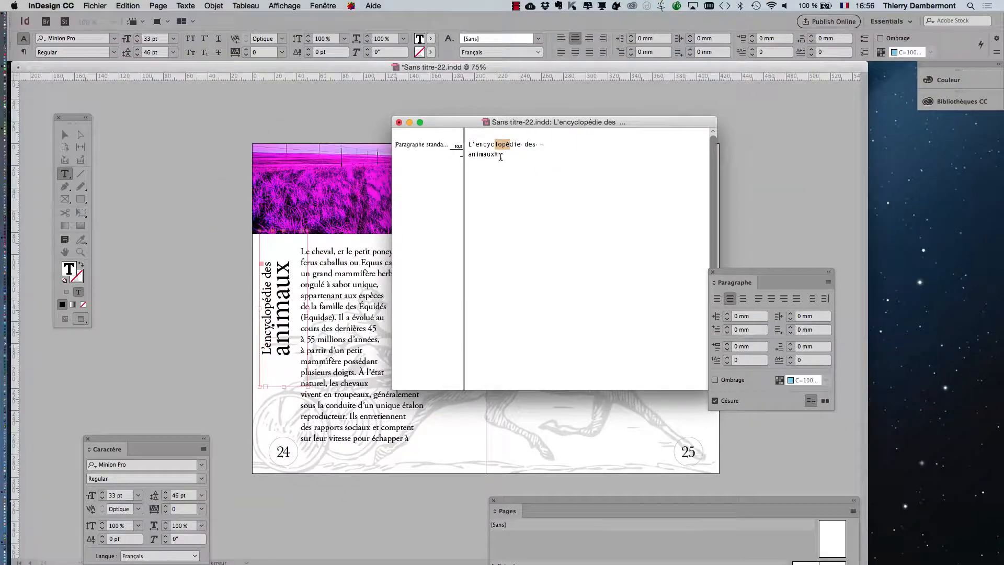
pyautogui.click(399, 123)
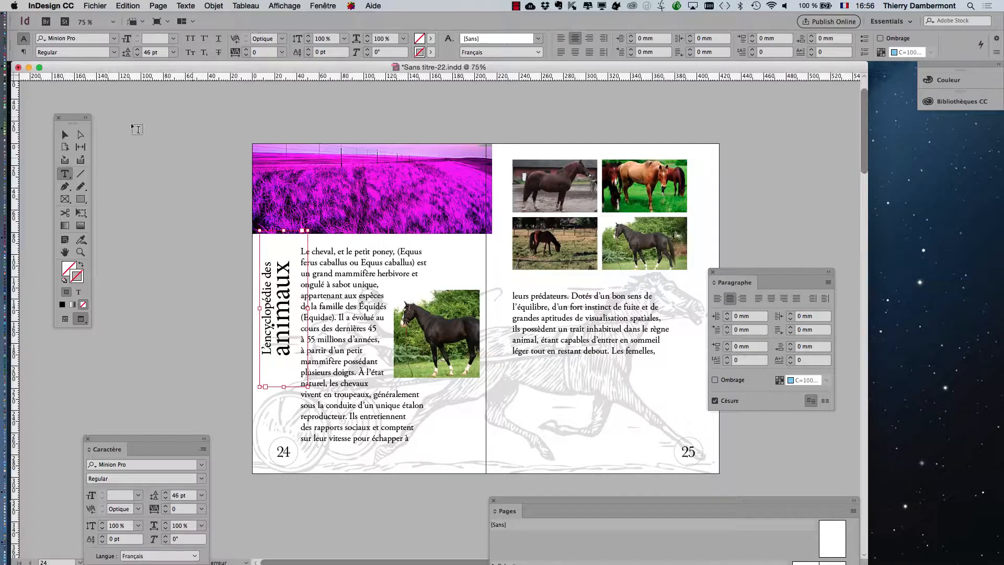
# Step: Deselect the title and use Save As to store the document in the current project folder in InDesign CC 2017 format
pyautogui.click(65, 135)
pyautogui.click(166, 163)
pyautogui.click(95, 6)
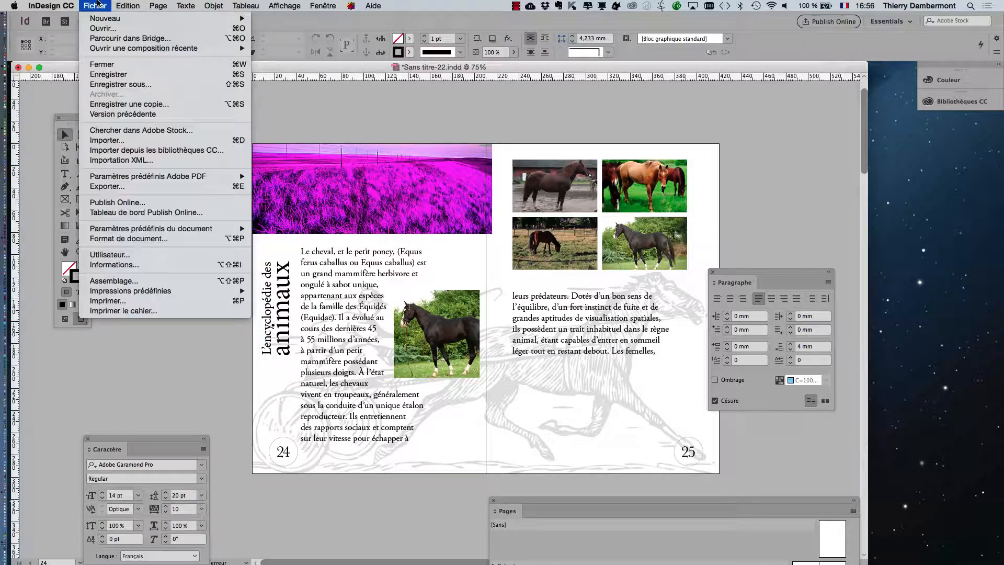
pyautogui.click(129, 85)
pyautogui.click(510, 70)
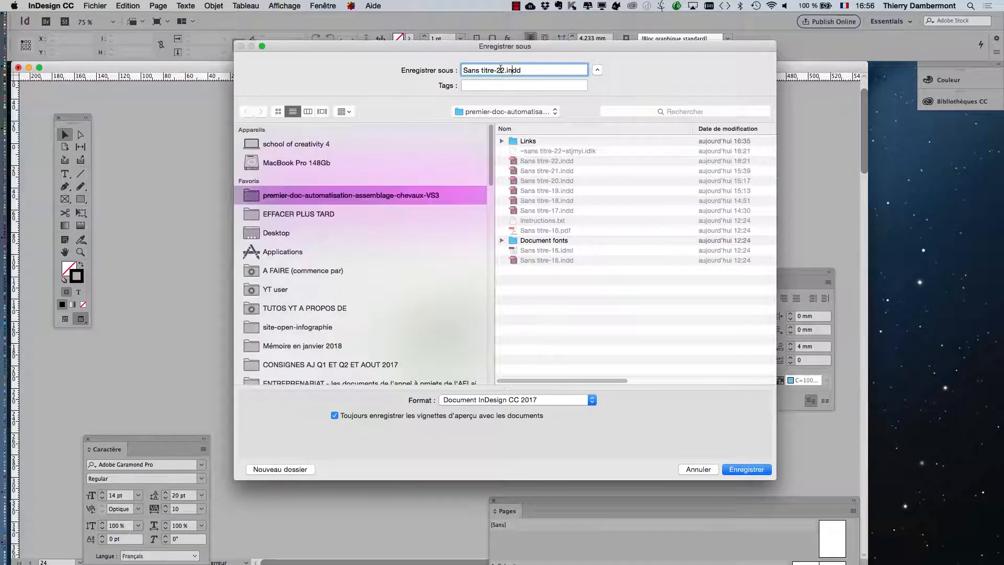
pyautogui.press('Return')
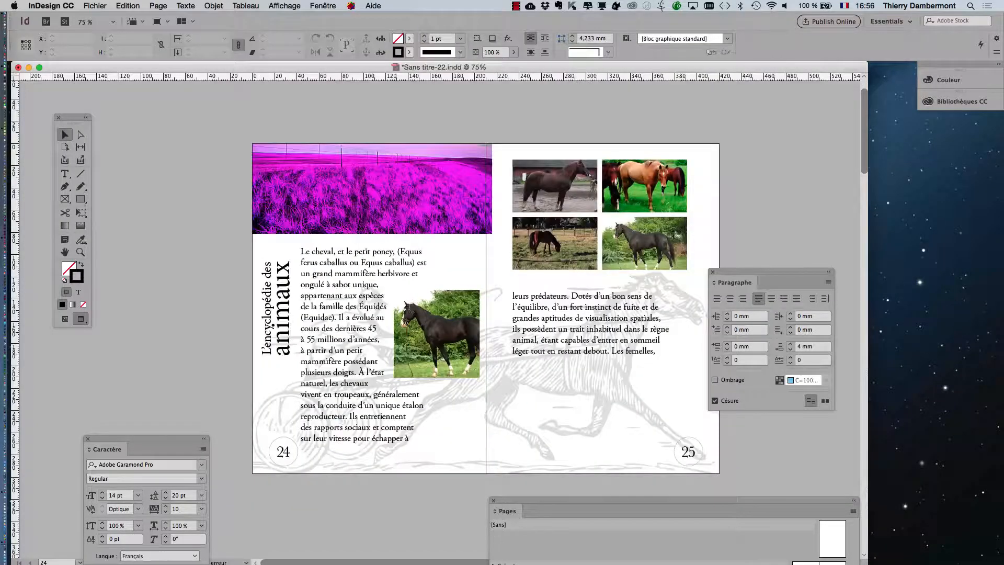